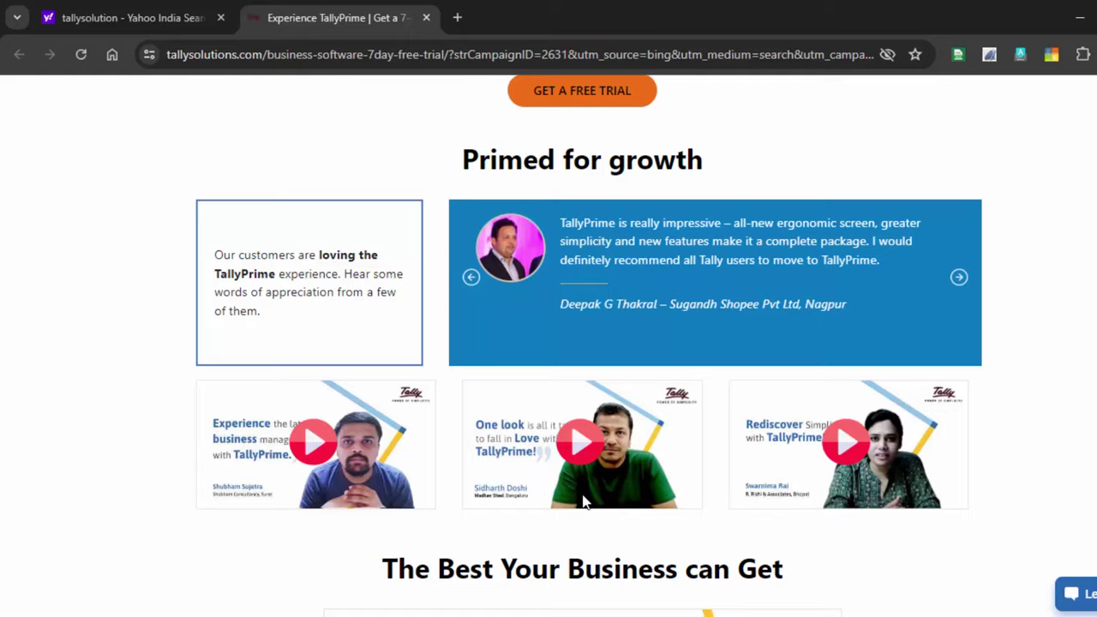
Choose Student as the applicant type in the 7-days free trial form and go through its empty contact fields.
{"action": "scroll", "coordinate": [548, 471], "scroll_direction": "down", "scroll_amount": 3}
{"action": "scroll", "coordinate": [568, 454], "scroll_direction": "up", "scroll_amount": 5}
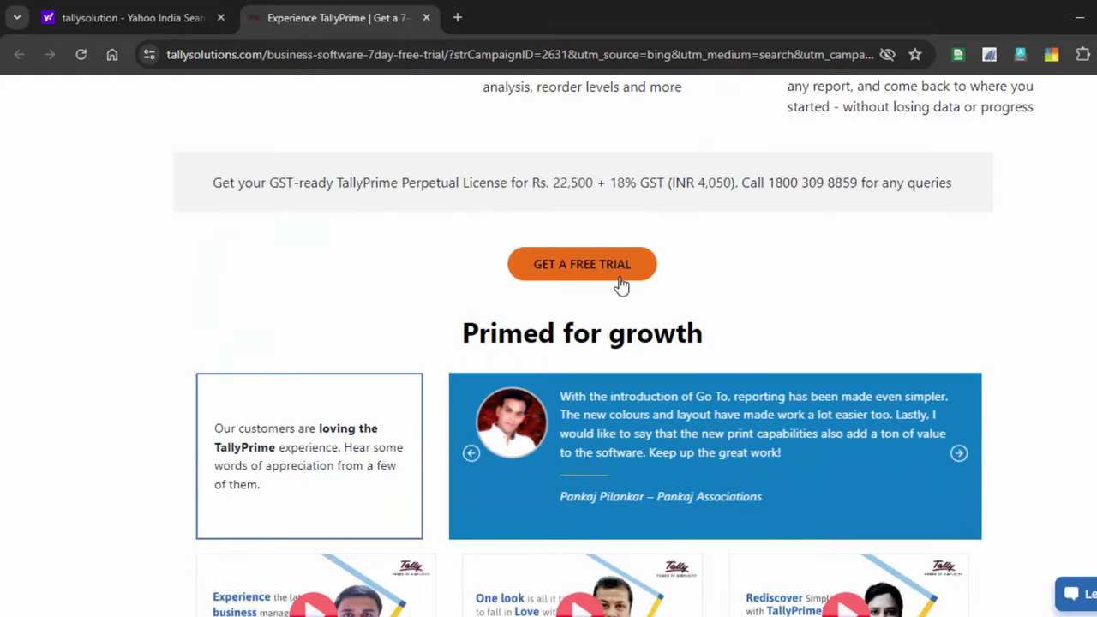
{"action": "scroll", "coordinate": [715, 324], "scroll_direction": "up", "scroll_amount": 15}
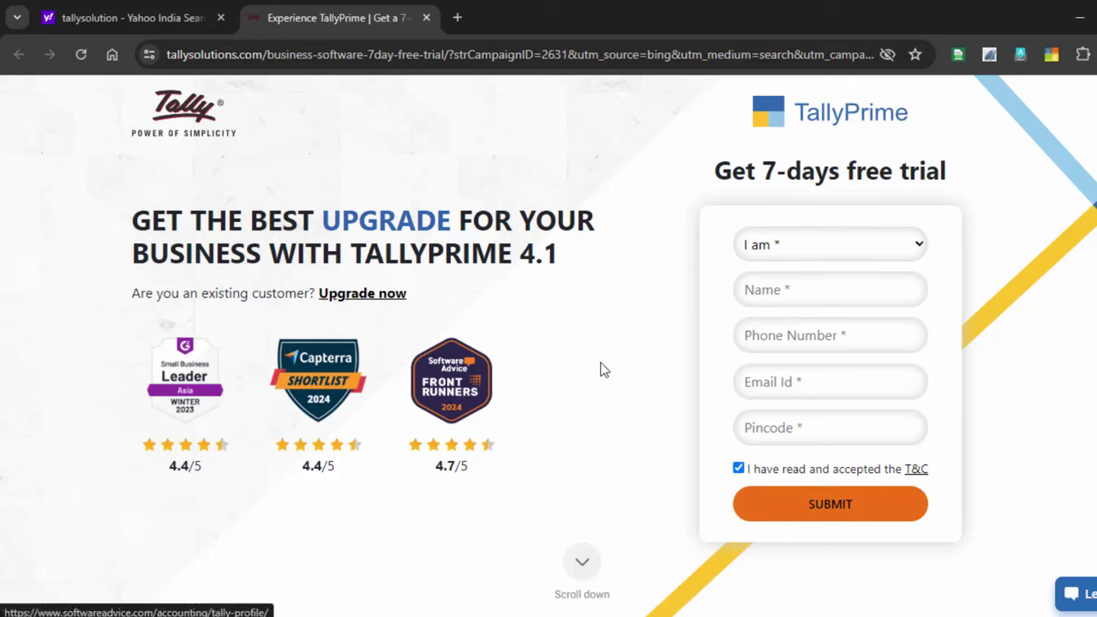
{"action": "left_click", "coordinate": [838, 244]}
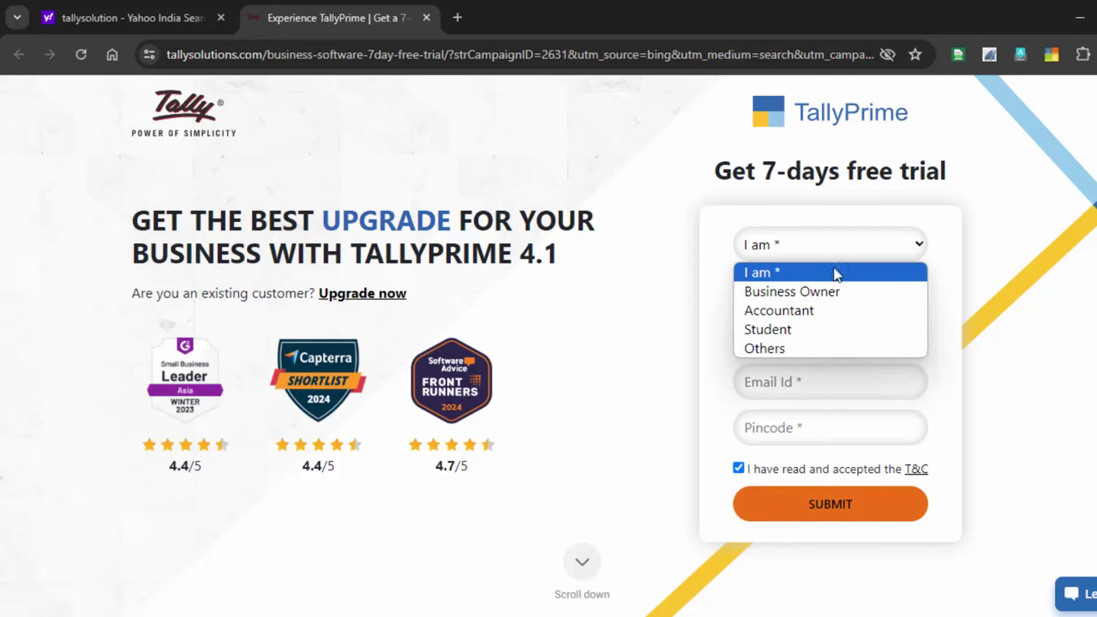
{"action": "left_click", "coordinate": [811, 331]}
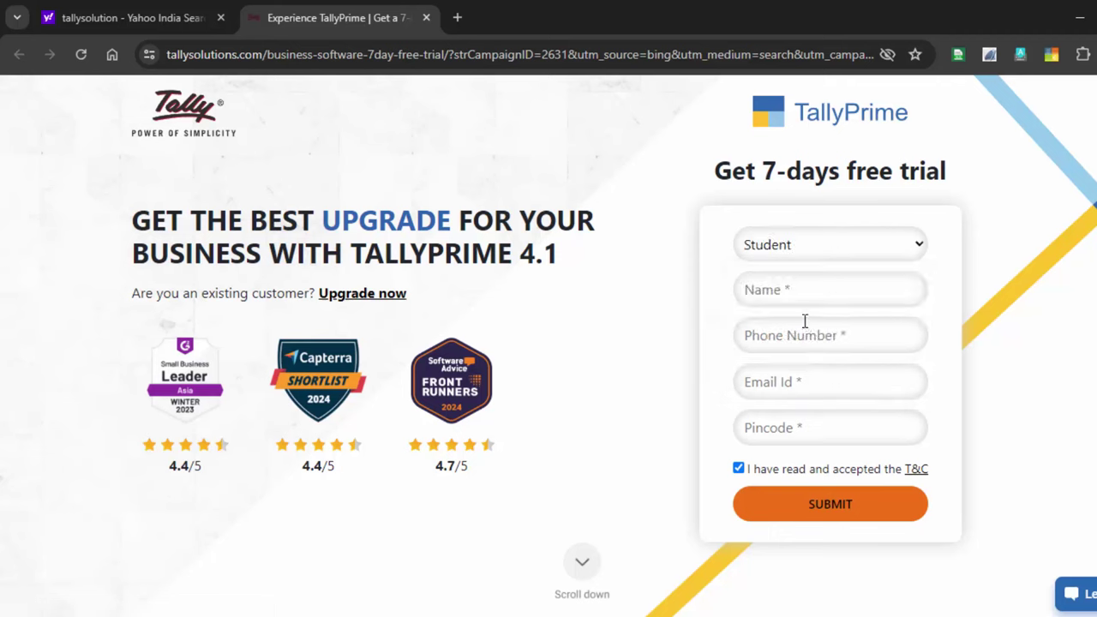
{"action": "left_click", "coordinate": [802, 294]}
{"action": "left_click", "coordinate": [803, 336]}
{"action": "left_click", "coordinate": [798, 382]}
{"action": "left_click", "coordinate": [796, 427]}
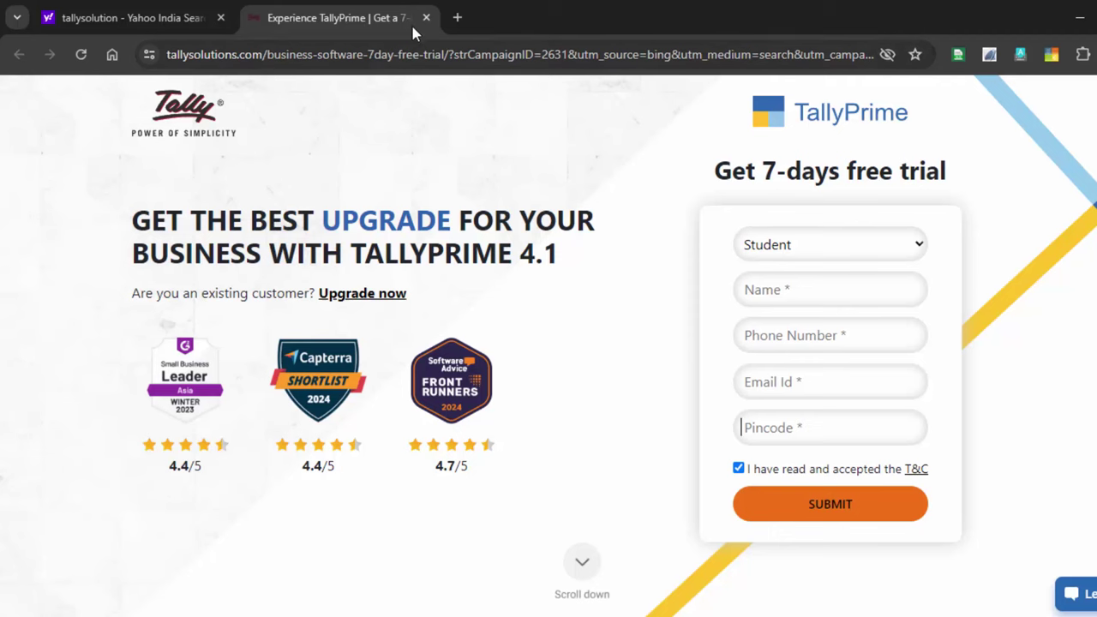
Search the web in a new tab for "tally prime download for free" and open the Tally Solutions download page.
{"action": "left_click", "coordinate": [456, 17]}
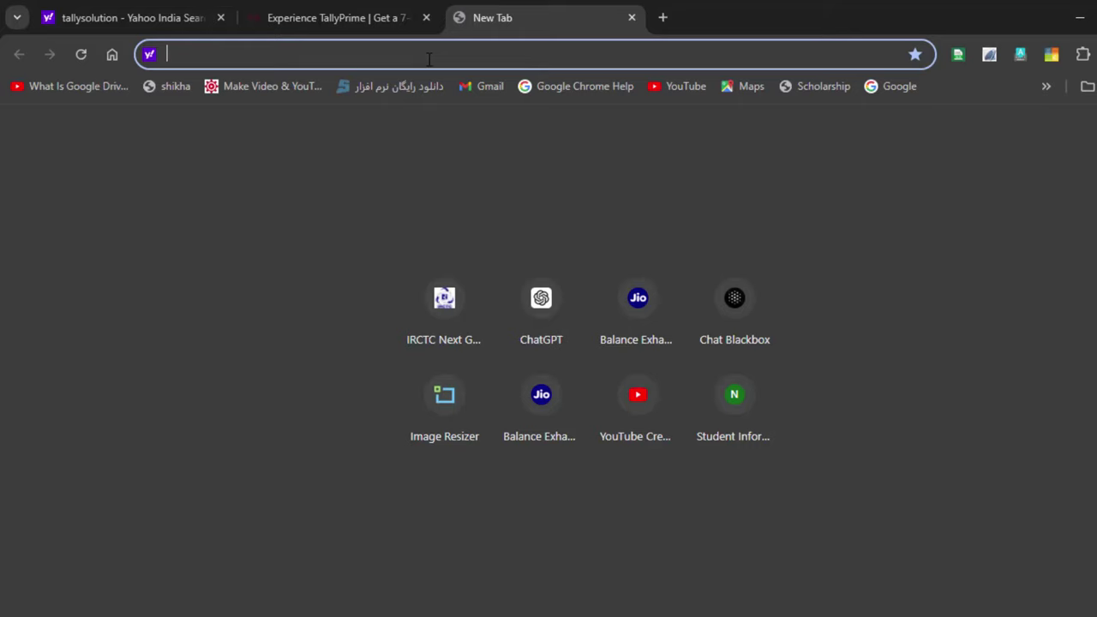
{"action": "type", "text": "ta"}
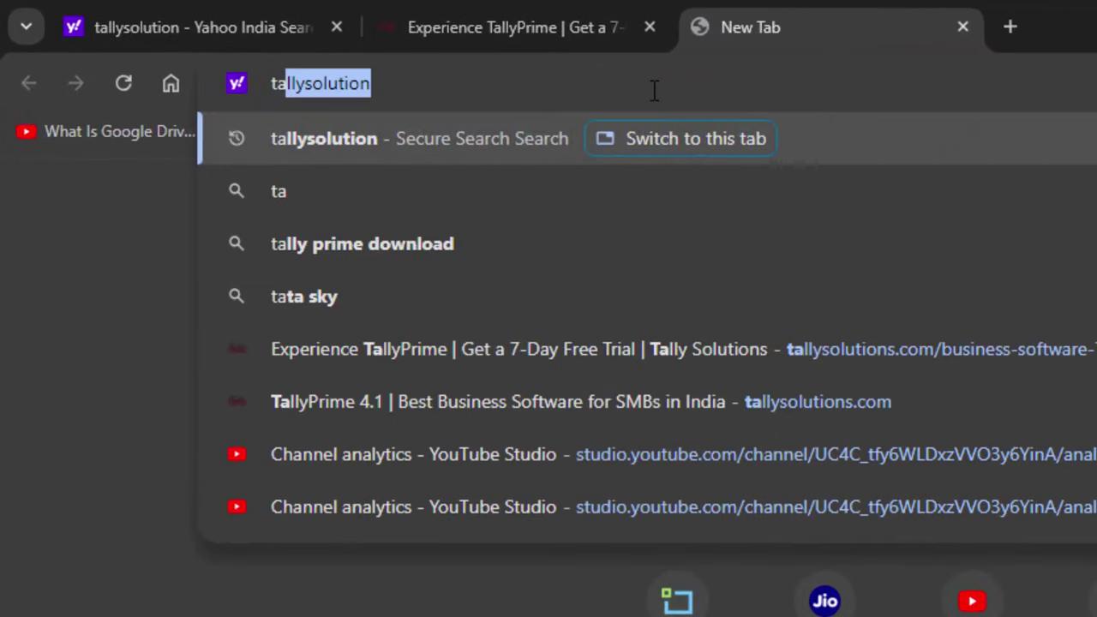
{"action": "type", "text": "lly p"}
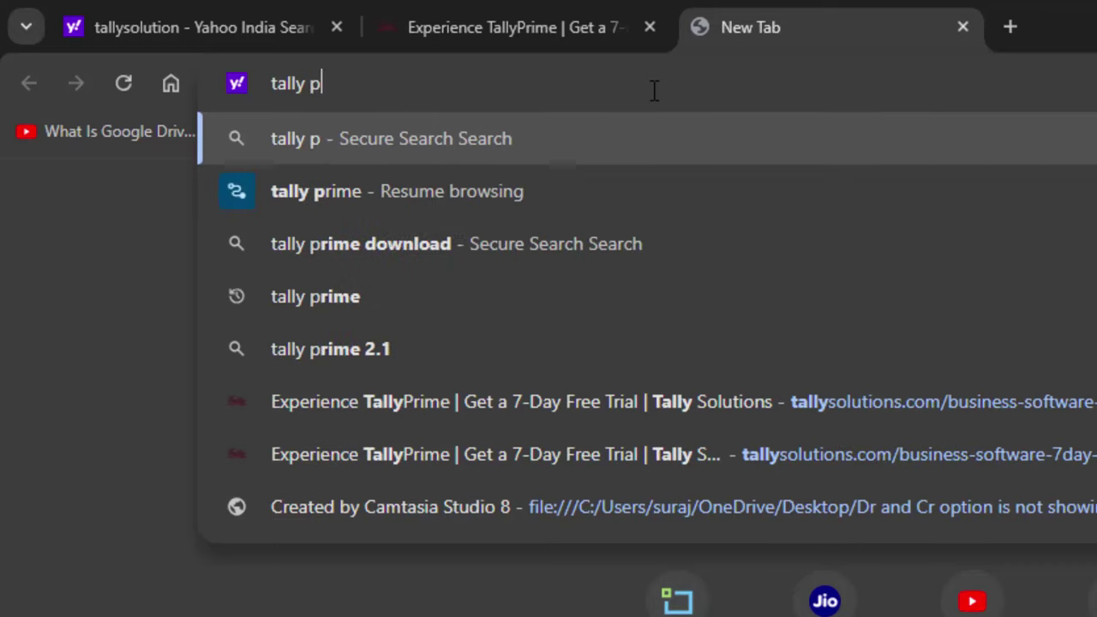
{"action": "type", "text": "rime "}
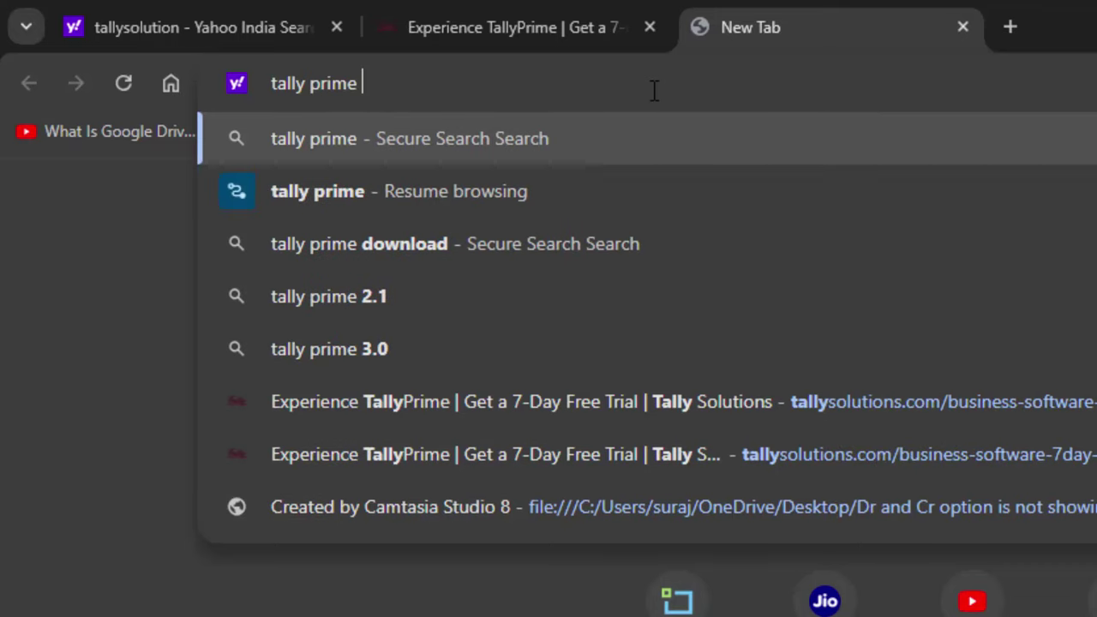
{"action": "type", "text": "dow"}
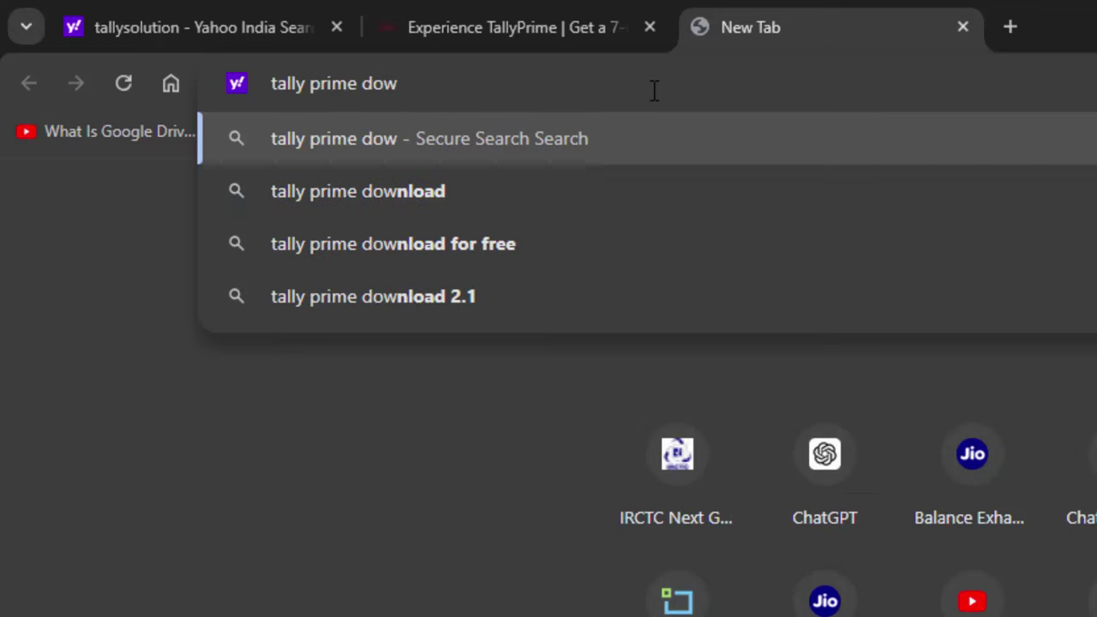
{"action": "left_click", "coordinate": [549, 224]}
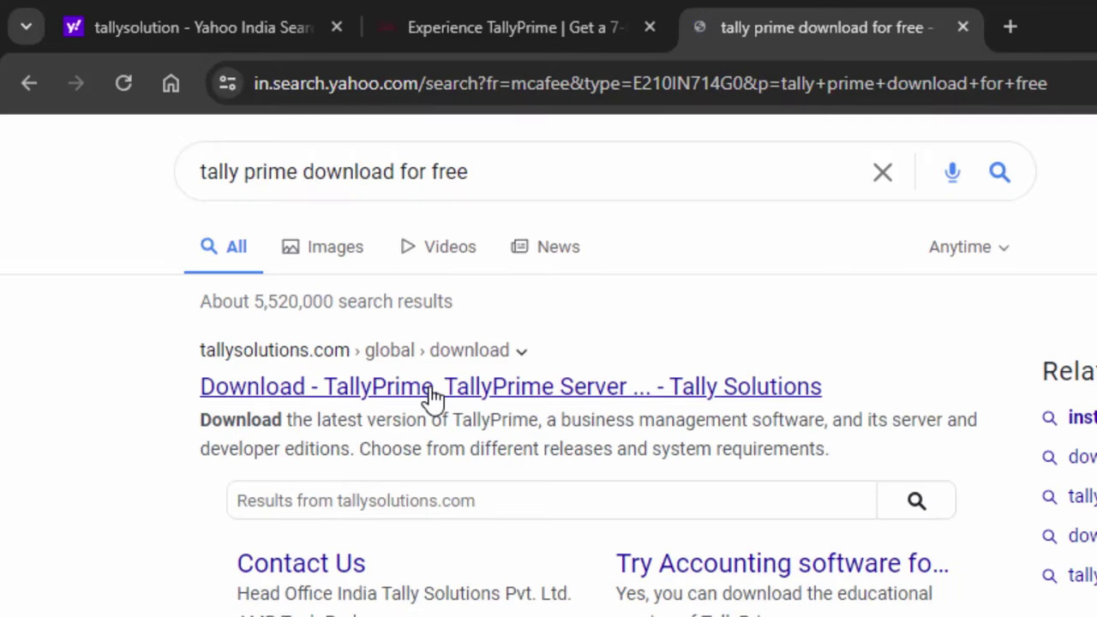
{"action": "left_click", "coordinate": [432, 396]}
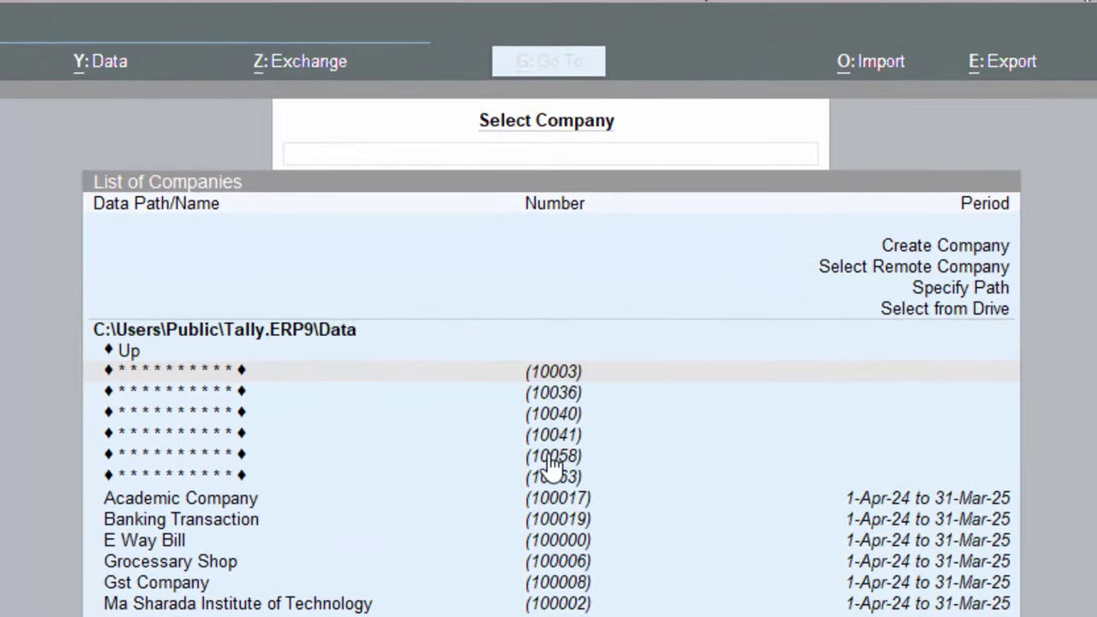
Quit TallyPrime, then relaunch TallyPrime Edit Log from the desktop in Educational Mode.
{"action": "key", "text": "Escape"}
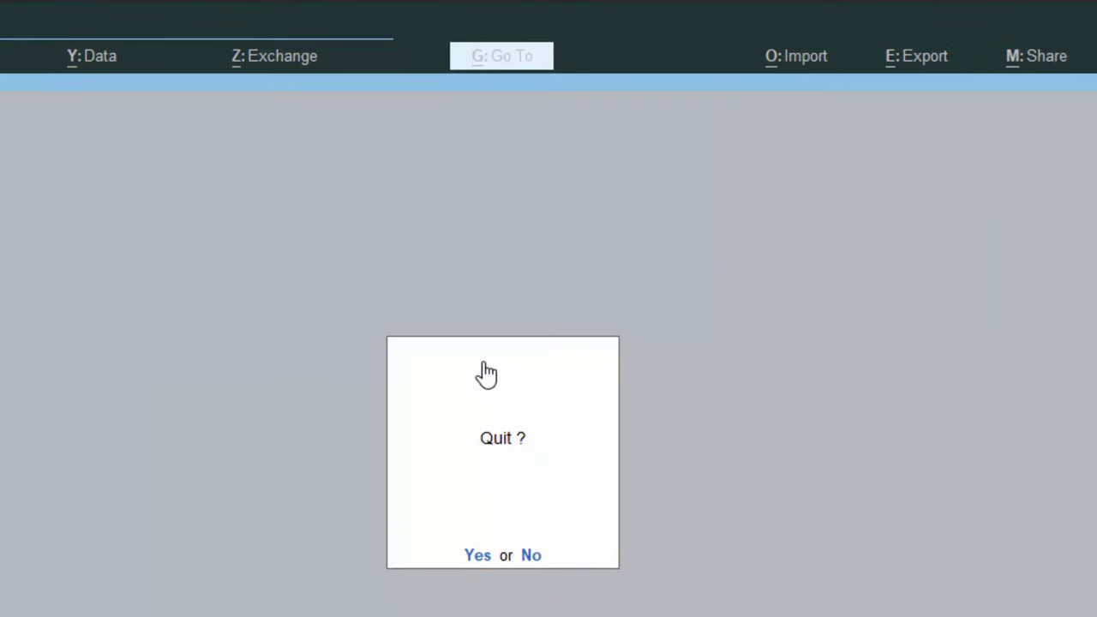
{"action": "key", "text": "n"}
{"action": "key", "text": "Escape"}
{"action": "key", "text": "y"}
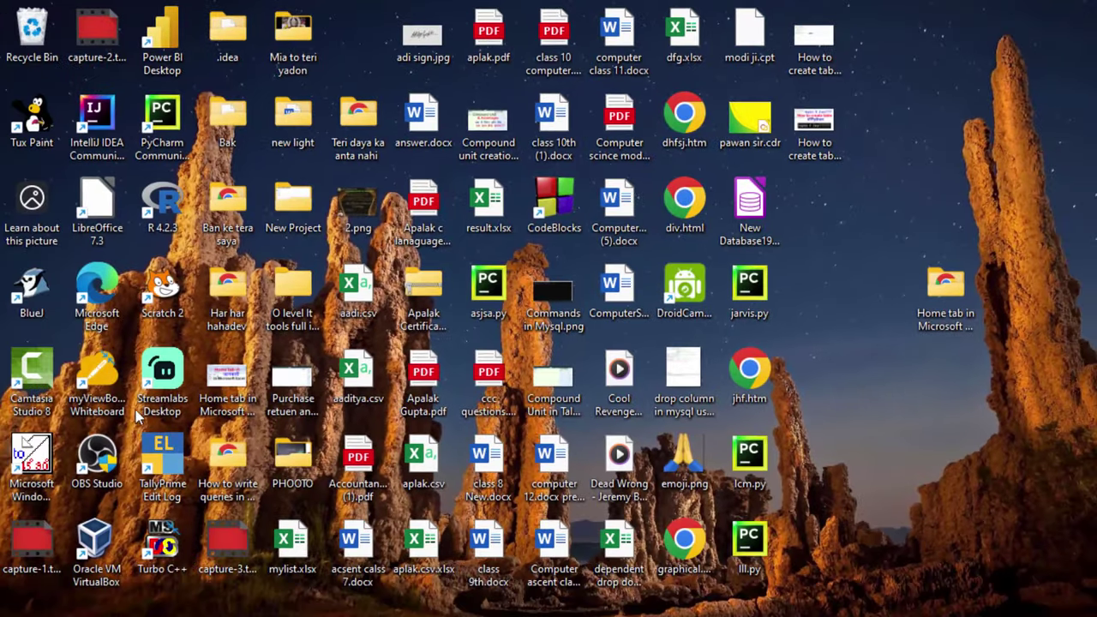
{"action": "double_click", "coordinate": [175, 454]}
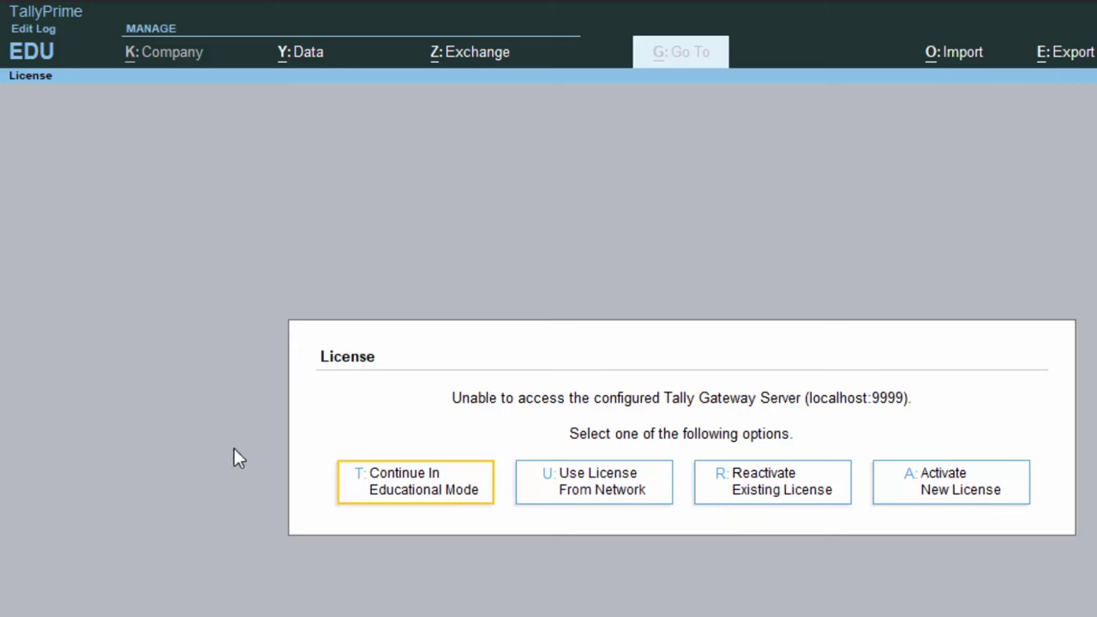
{"action": "left_click", "coordinate": [399, 506]}
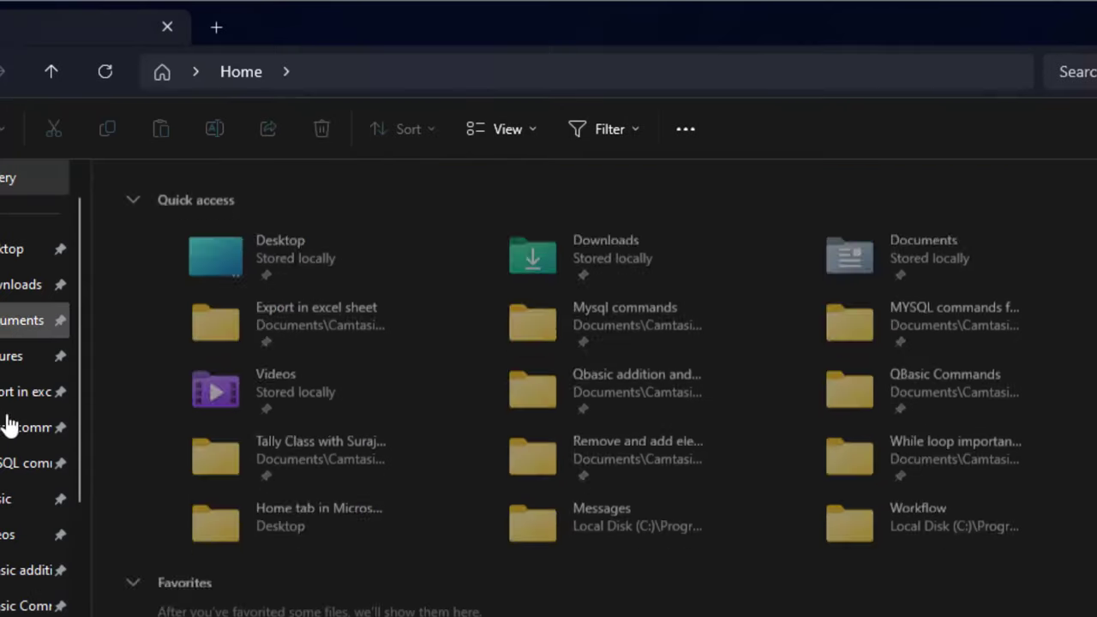
Switch to File Explorer and open the Tally.ERP9 folder in C:\Users\Public.
{"action": "scroll", "coordinate": [34, 386], "scroll_direction": "down", "scroll_amount": 4}
{"action": "left_click", "coordinate": [34, 606]}
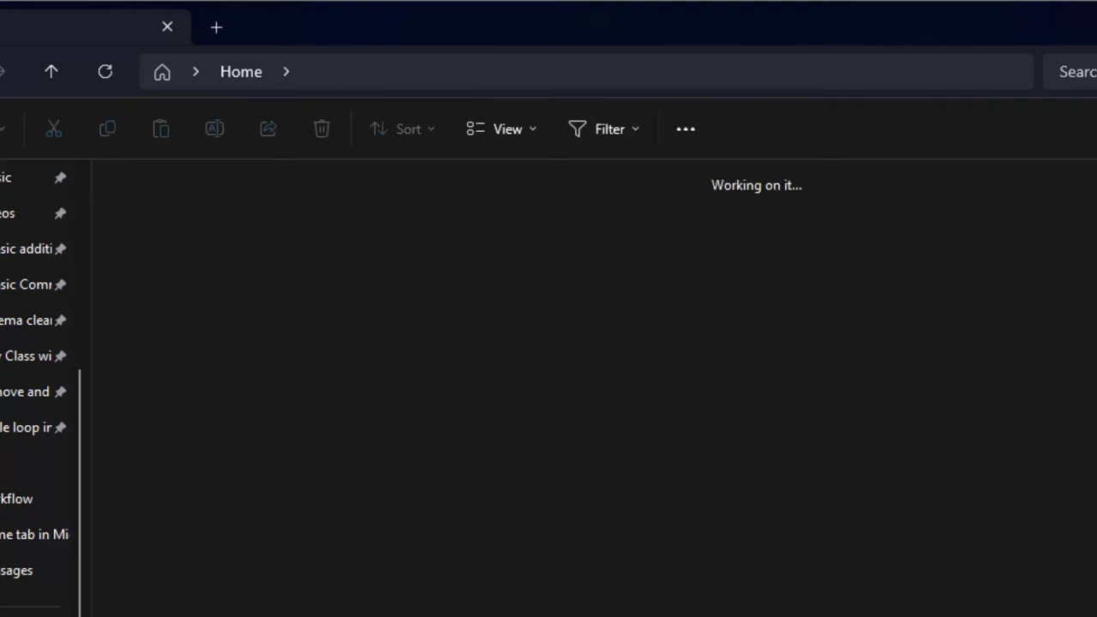
{"action": "left_click", "coordinate": [34, 613]}
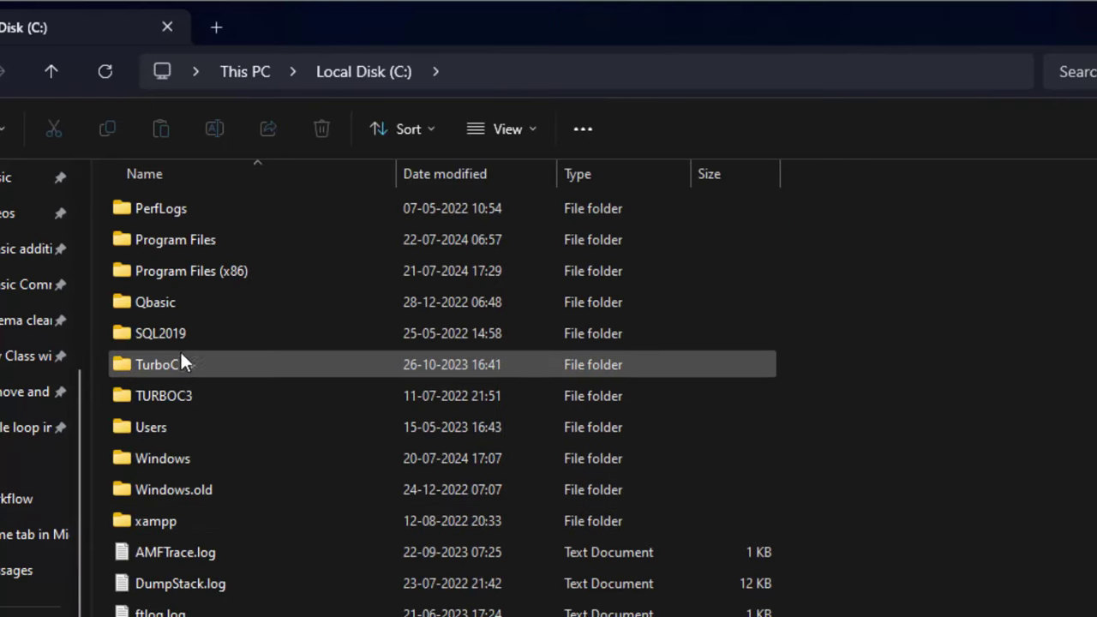
{"action": "left_click", "coordinate": [153, 425]}
{"action": "double_click", "coordinate": [153, 426]}
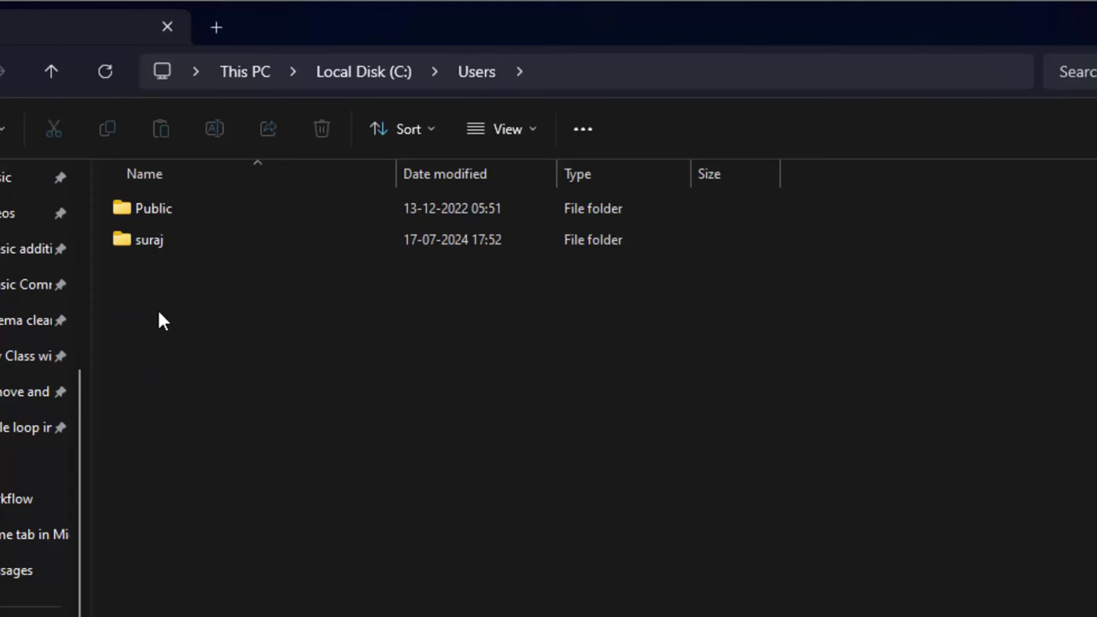
{"action": "left_click", "coordinate": [180, 250]}
{"action": "double_click", "coordinate": [159, 200]}
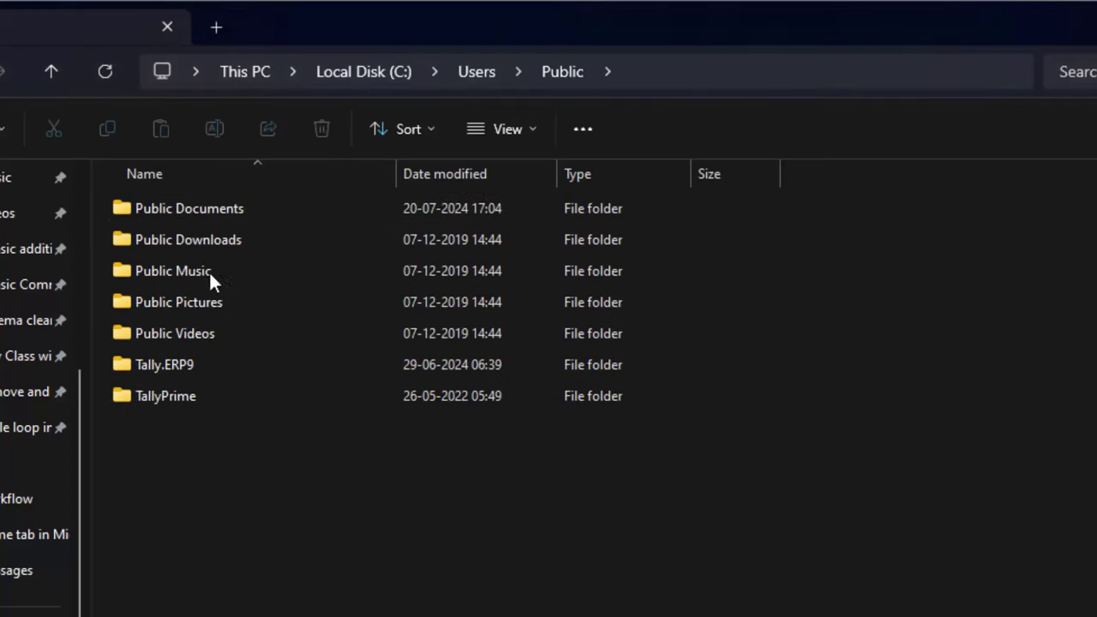
{"action": "double_click", "coordinate": [202, 362]}
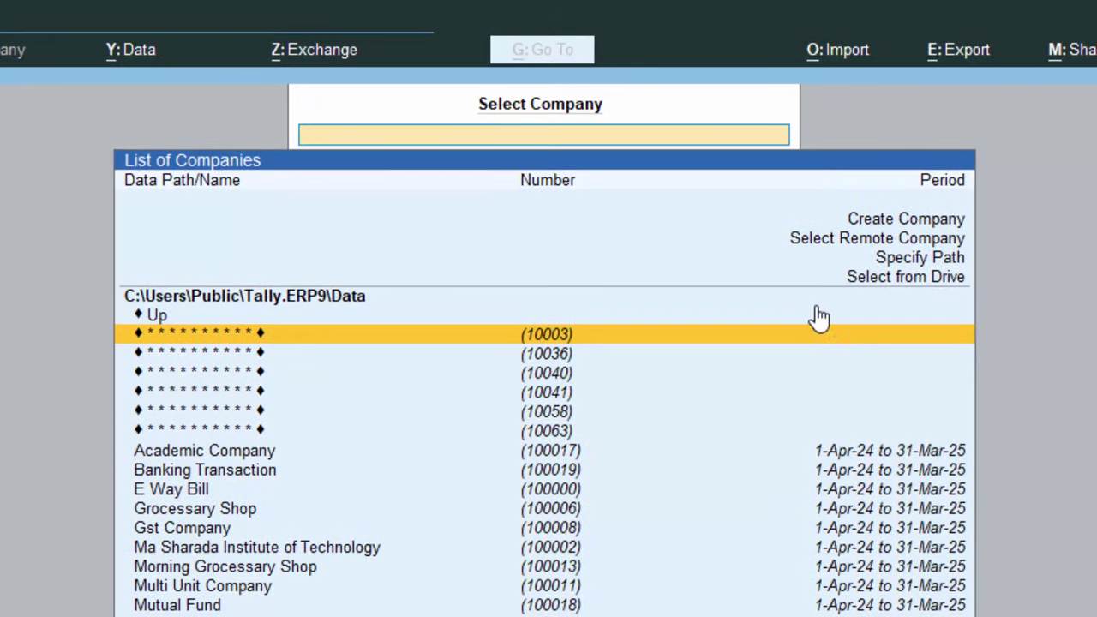
Start creating a company in TallyPrime with Super Morning Store as its company name and mailing name.
{"action": "left_click", "coordinate": [872, 224]}
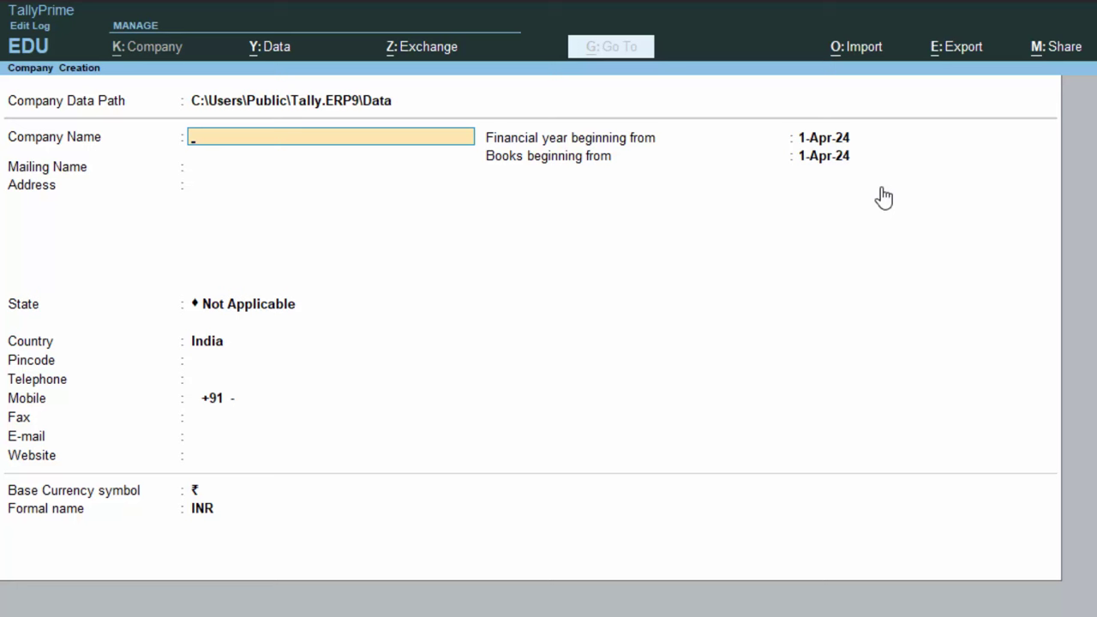
{"action": "type", "text": "Super Morni"}
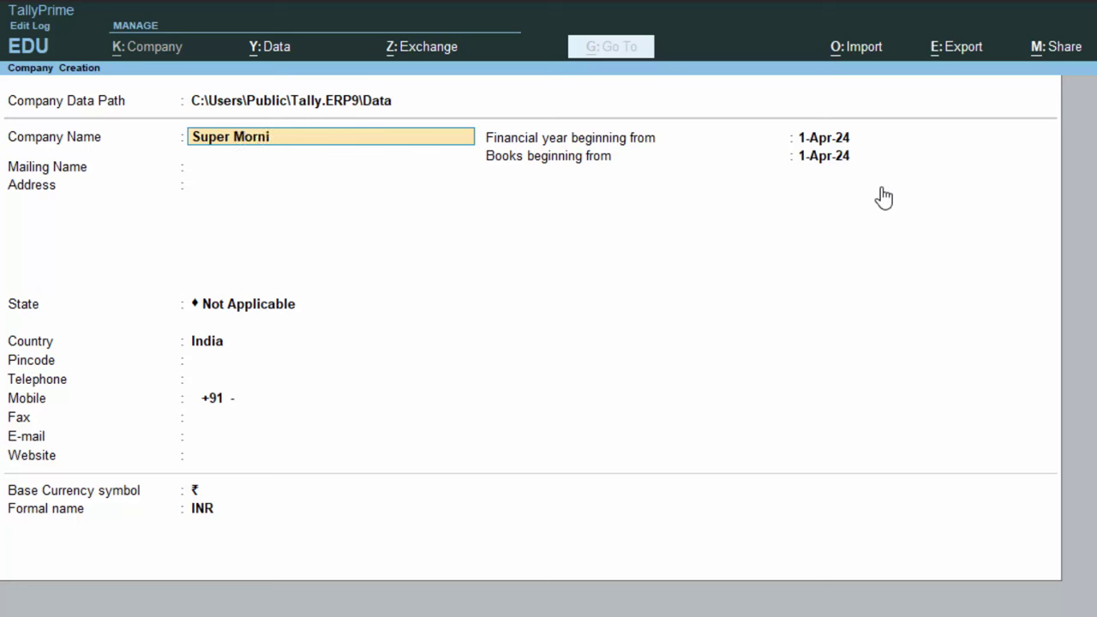
{"action": "type", "text": "ng Store"}
{"action": "key", "text": "Return"}
{"action": "key", "text": "Return"}
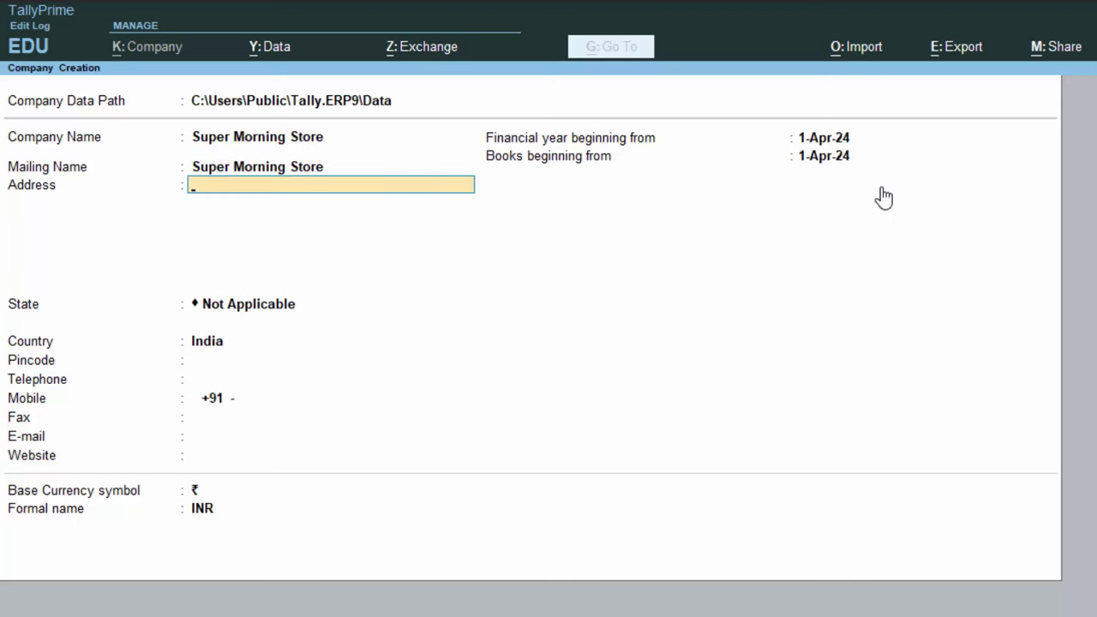
Enter the company's address in the company creation form.
{"action": "type", "text": "New colony Deor"}
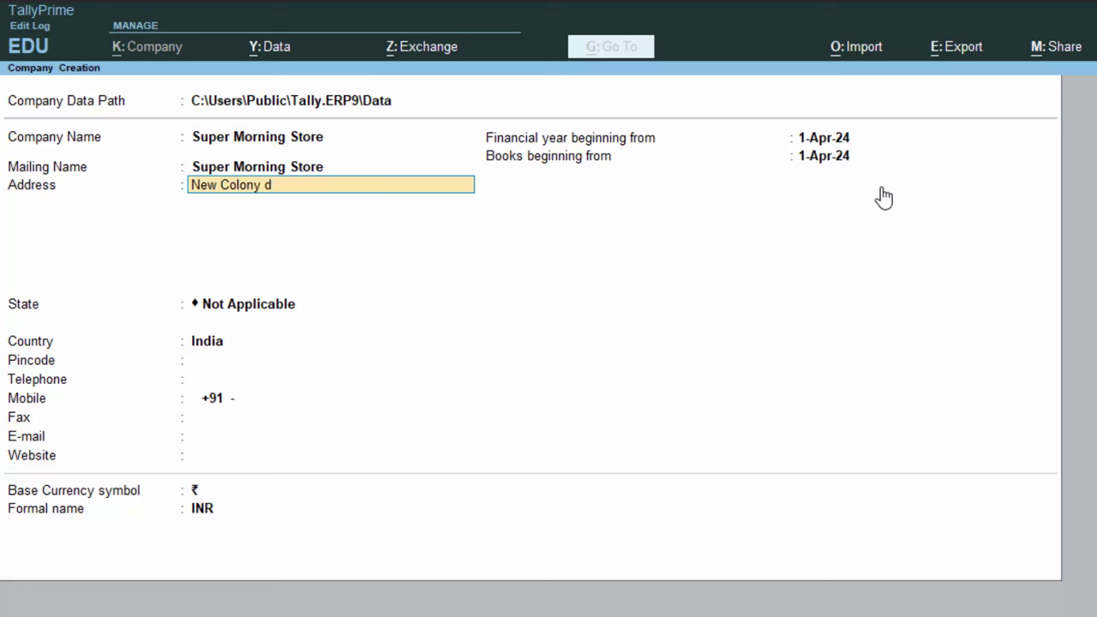
{"action": "type", "text": "ia"}
{"action": "key", "text": "Return"}
{"action": "key", "text": "Return"}
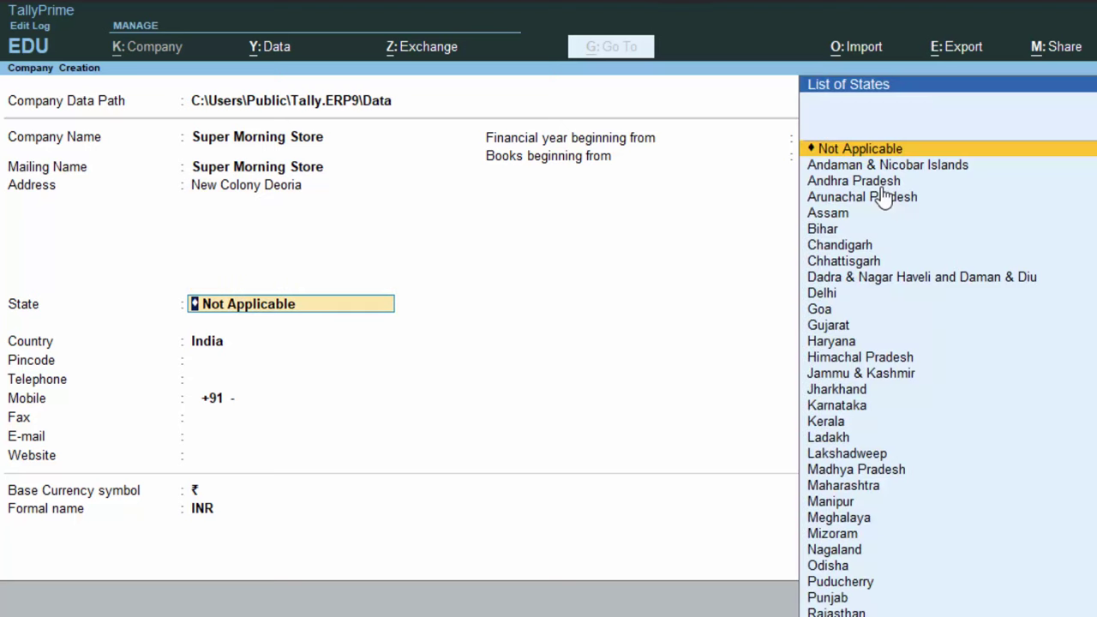
Set the company's state to Uttar Pradesh and keep India as the country.
{"action": "key", "text": "BackSpace"}
{"action": "key", "text": "Return"}
{"action": "key", "text": "Return"}
{"action": "type", "text": "U"}
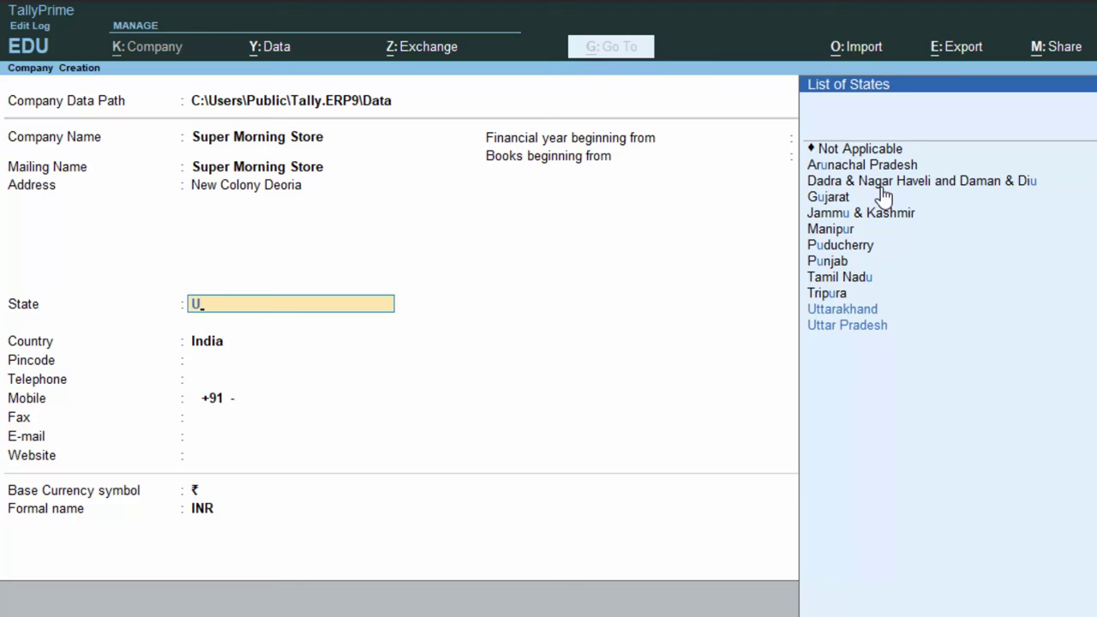
{"action": "key", "text": "Down"}
{"action": "key", "text": "Down"}
{"action": "key", "text": "Return"}
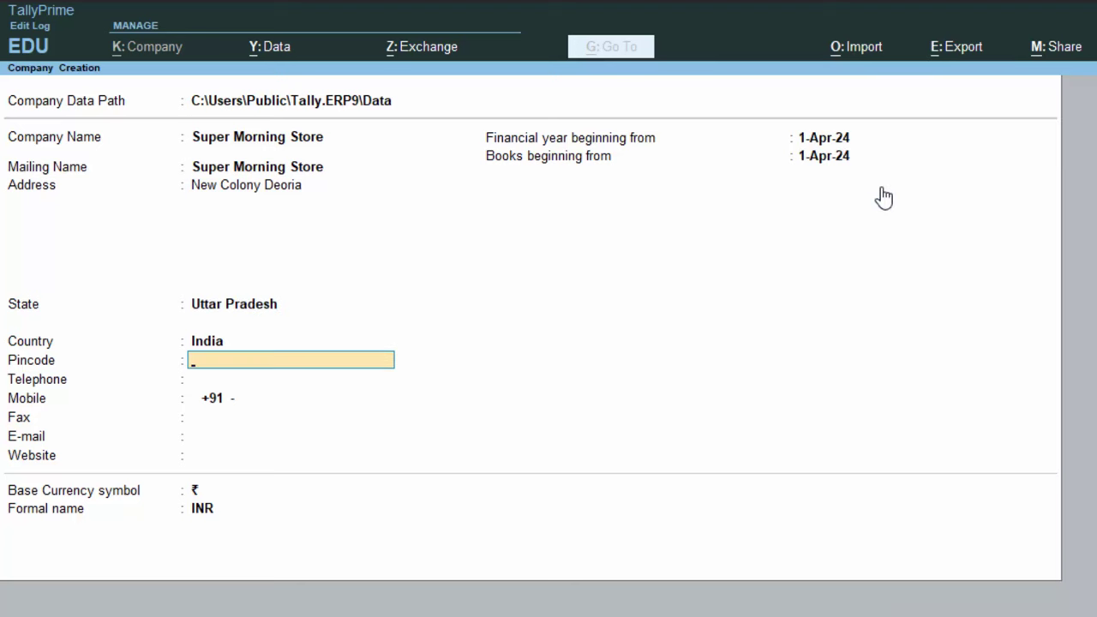
Enter the company's pincode, leave the other contact fields blank and accept the default financial year and books dates.
{"action": "type", "text": "274001"}
{"action": "key", "text": "Return"}
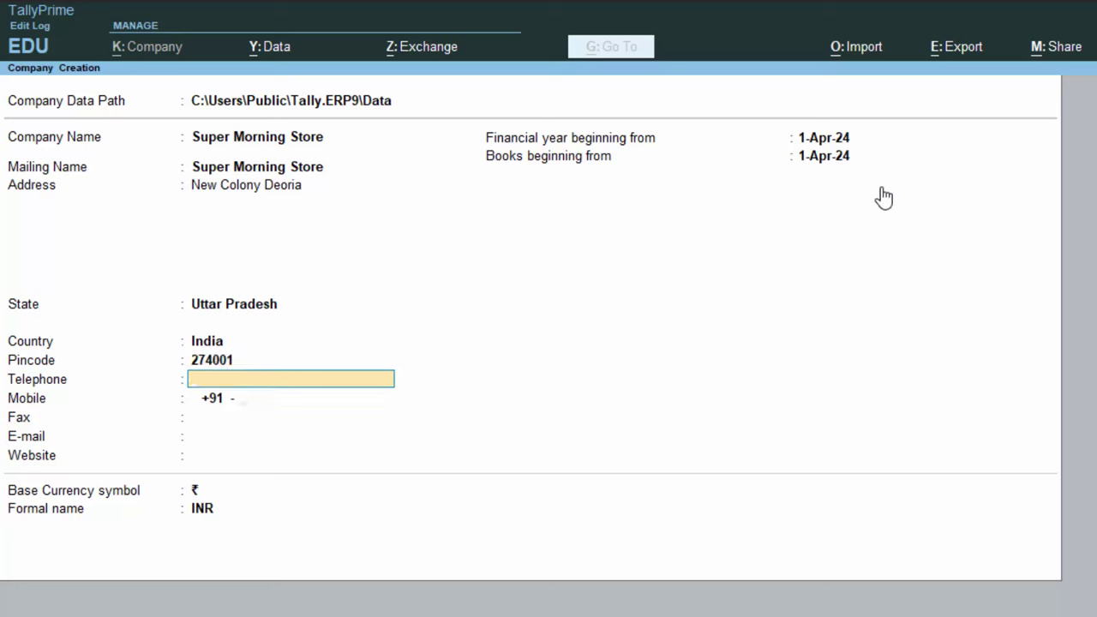
{"action": "key", "text": "Return"}
{"action": "key", "text": "Return"}
{"action": "key", "text": "Return"}
{"action": "key", "text": "Return"}
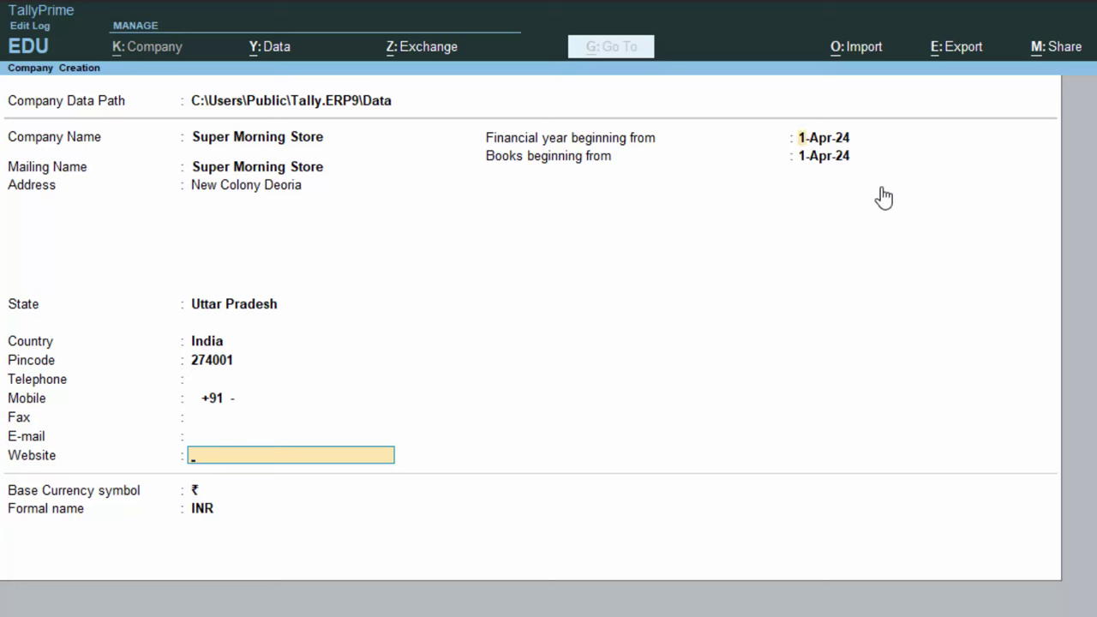
{"action": "key", "text": "Return"}
{"action": "key", "text": "Return"}
{"action": "key", "text": "Return"}
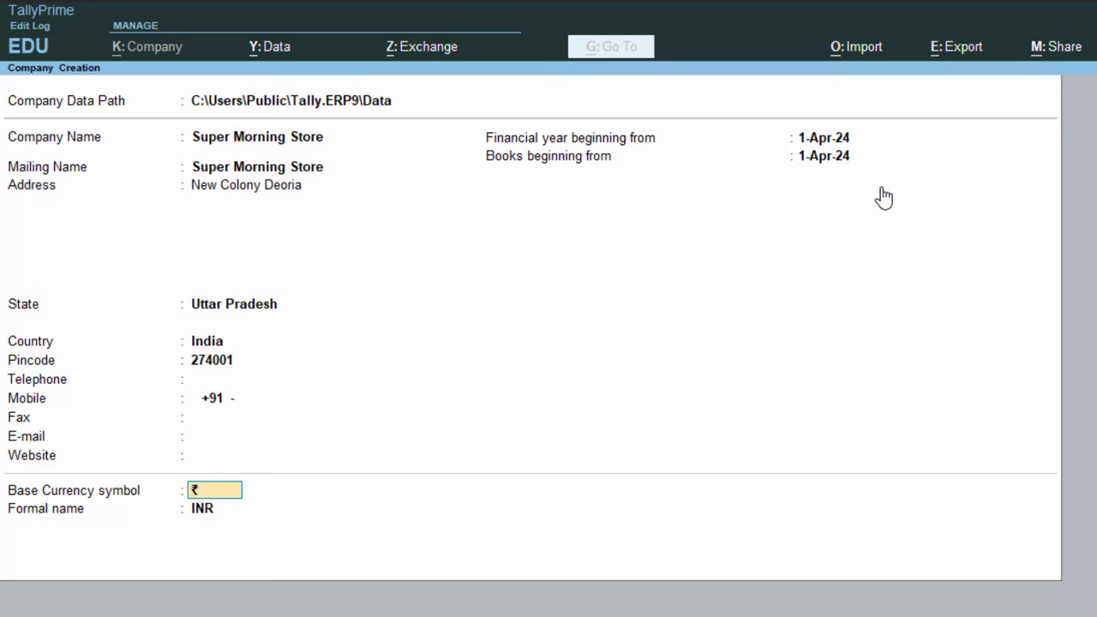
Go back to the company's country and change it to Indonesia.
{"action": "key", "text": "BackSpace"}
{"action": "key", "text": "BackSpace"}
{"action": "key", "text": "BackSpace"}
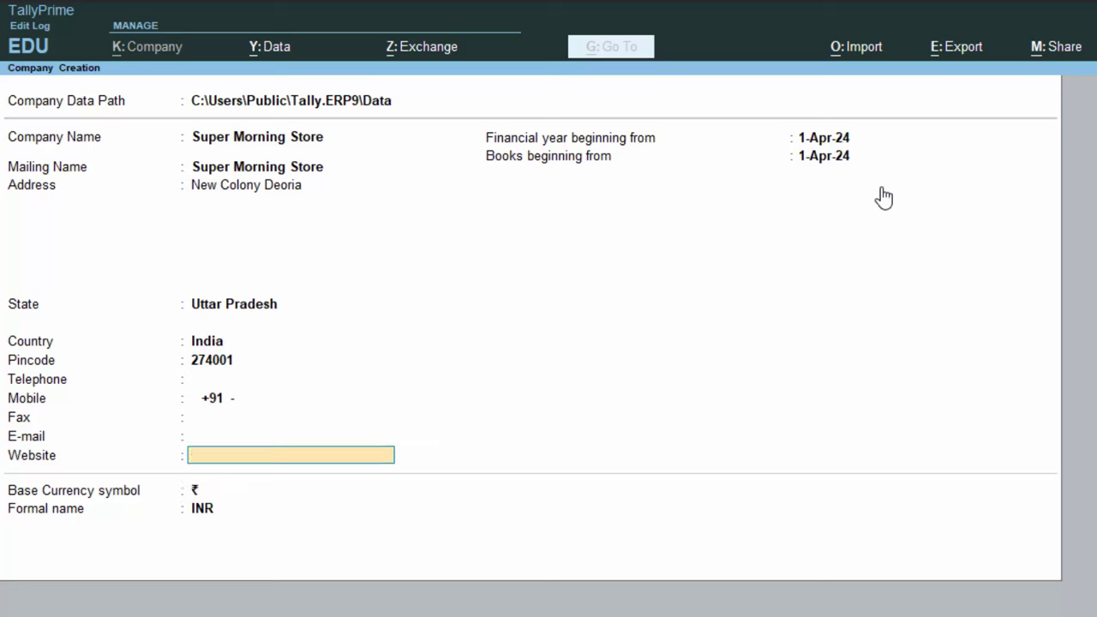
{"action": "key", "text": "BackSpace"}
{"action": "key", "text": "BackSpace"}
{"action": "key", "text": "BackSpace"}
{"action": "key", "text": "BackSpace"}
{"action": "key", "text": "BackSpace"}
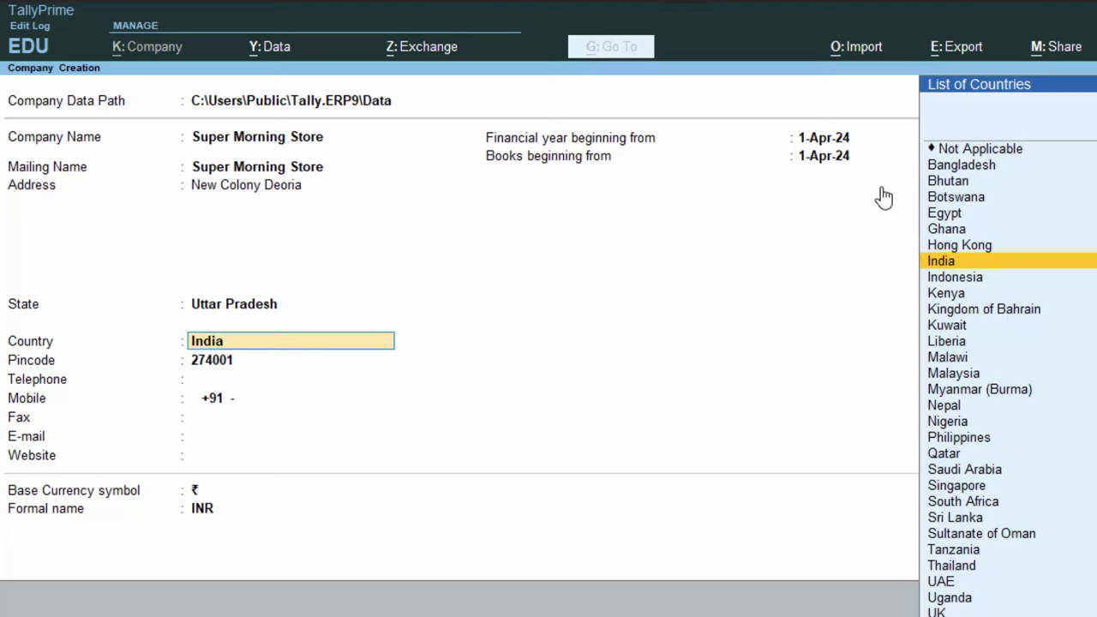
{"action": "left_click", "coordinate": [954, 276]}
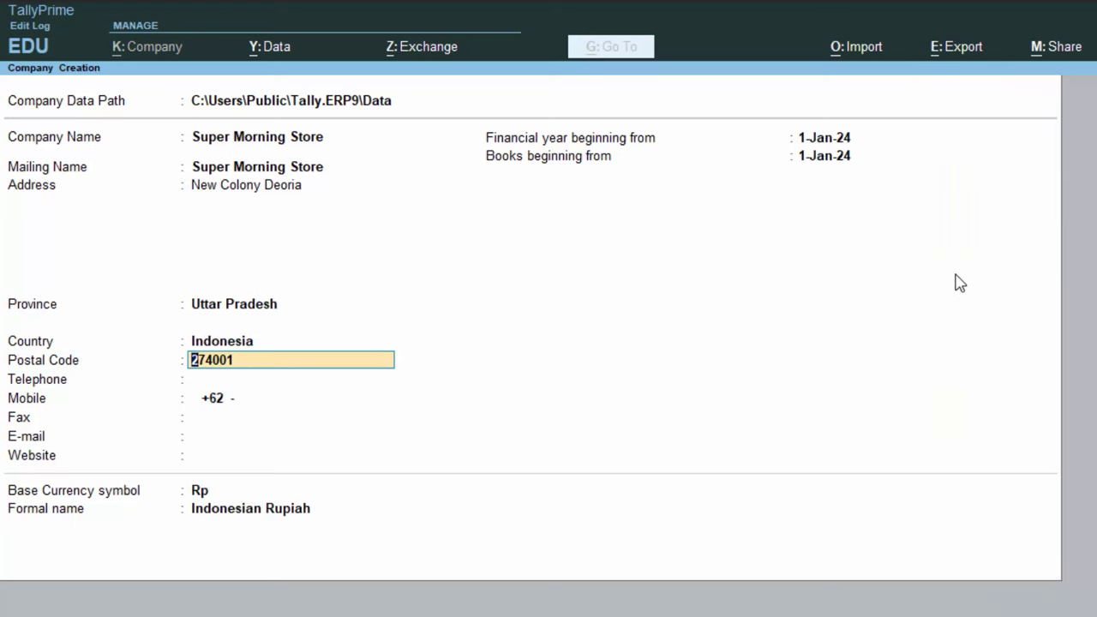
Check the province choices for Indonesia and set the company's country back to India.
{"action": "key", "text": "Return"}
{"action": "key", "text": "BackSpace"}
{"action": "key", "text": "BackSpace"}
{"action": "key", "text": "BackSpace"}
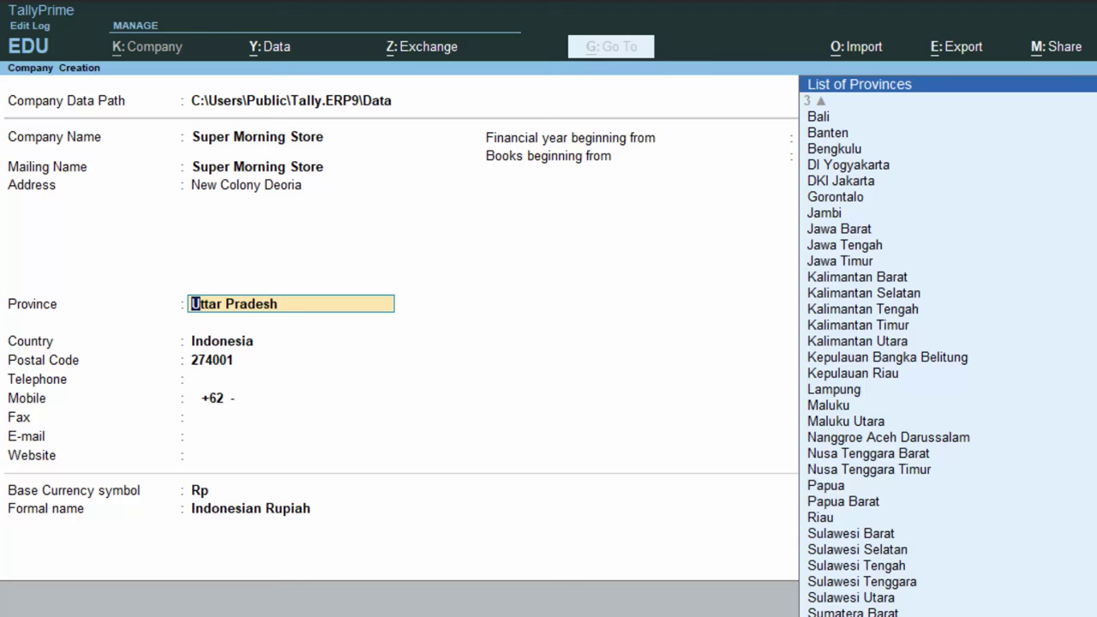
{"action": "key", "text": "Return"}
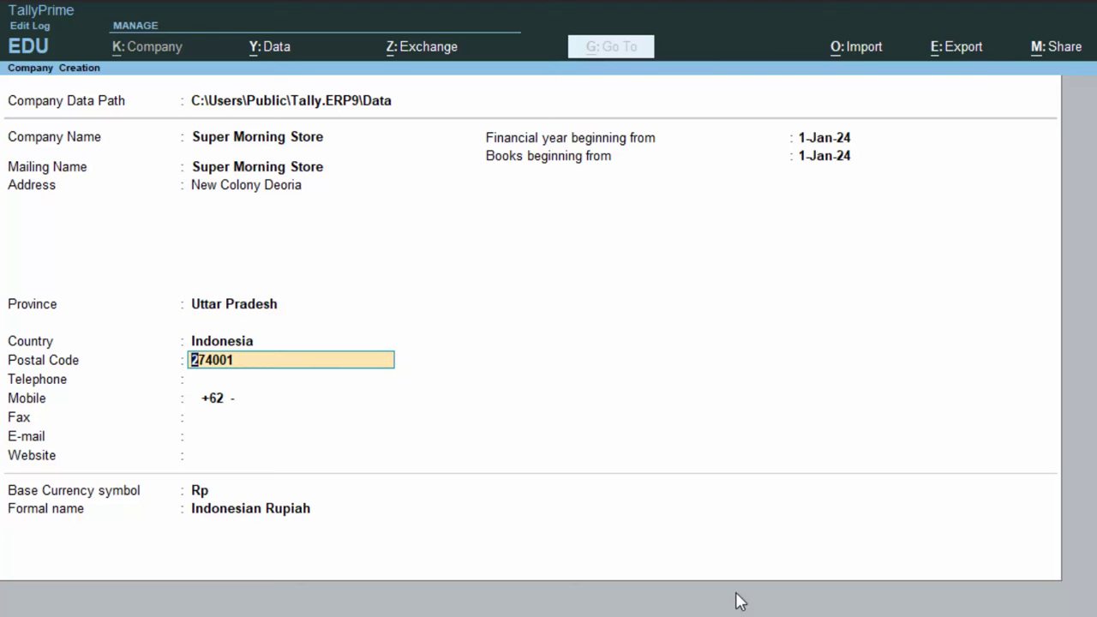
{"action": "key", "text": "BackSpace"}
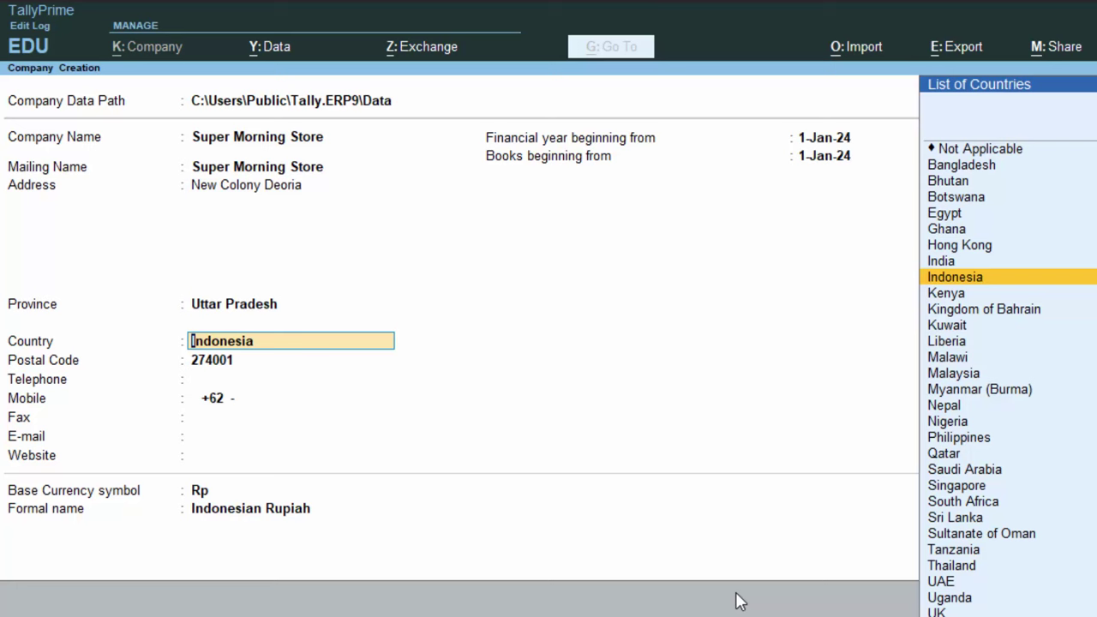
{"action": "left_click", "coordinate": [951, 262]}
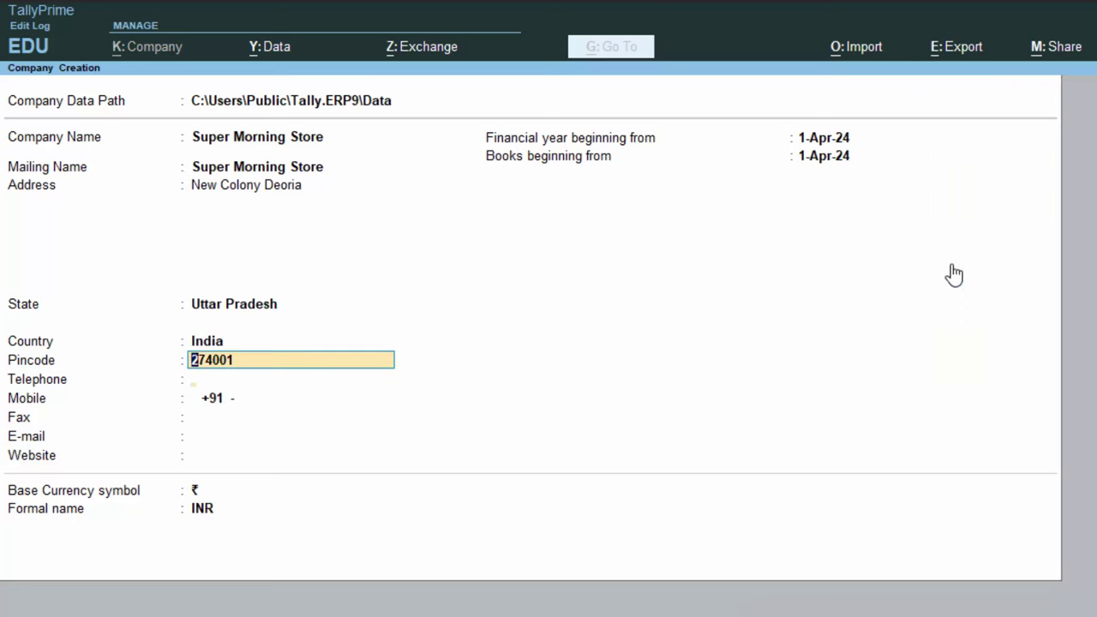
Keep the company's pincode, leave the other contact fields blank and keep the financial year beginning date at 1-Apr-24.
{"action": "key", "text": "Return"}
{"action": "key", "text": "Return"}
{"action": "key", "text": "Return"}
{"action": "key", "text": "Return"}
{"action": "key", "text": "Return"}
{"action": "key", "text": "Return"}
{"action": "key", "text": "Return"}
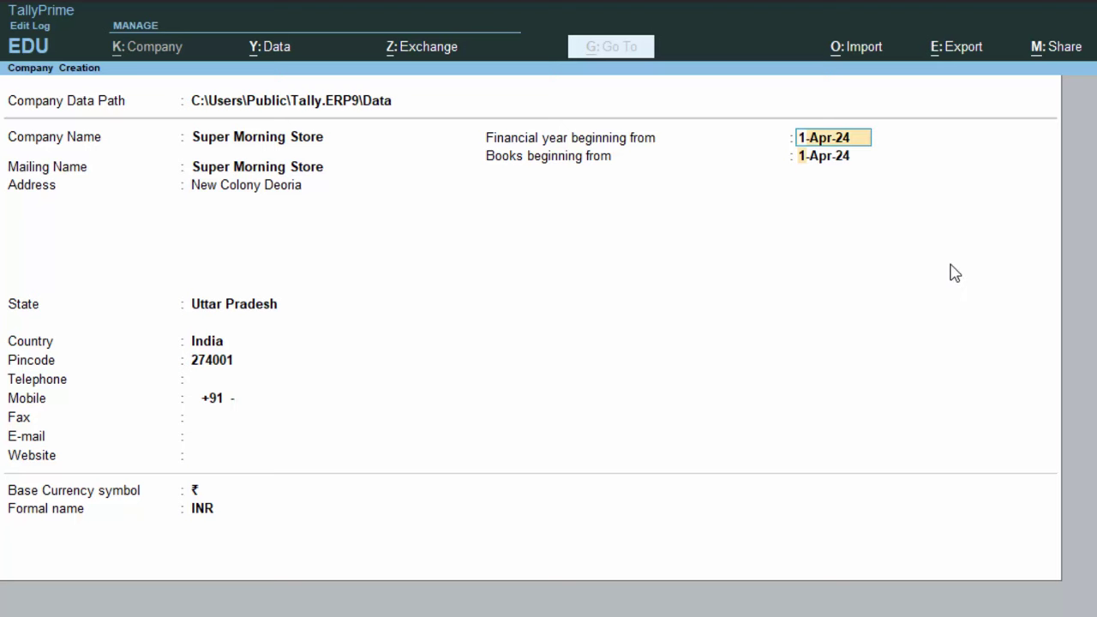
{"action": "key", "text": "Up"}
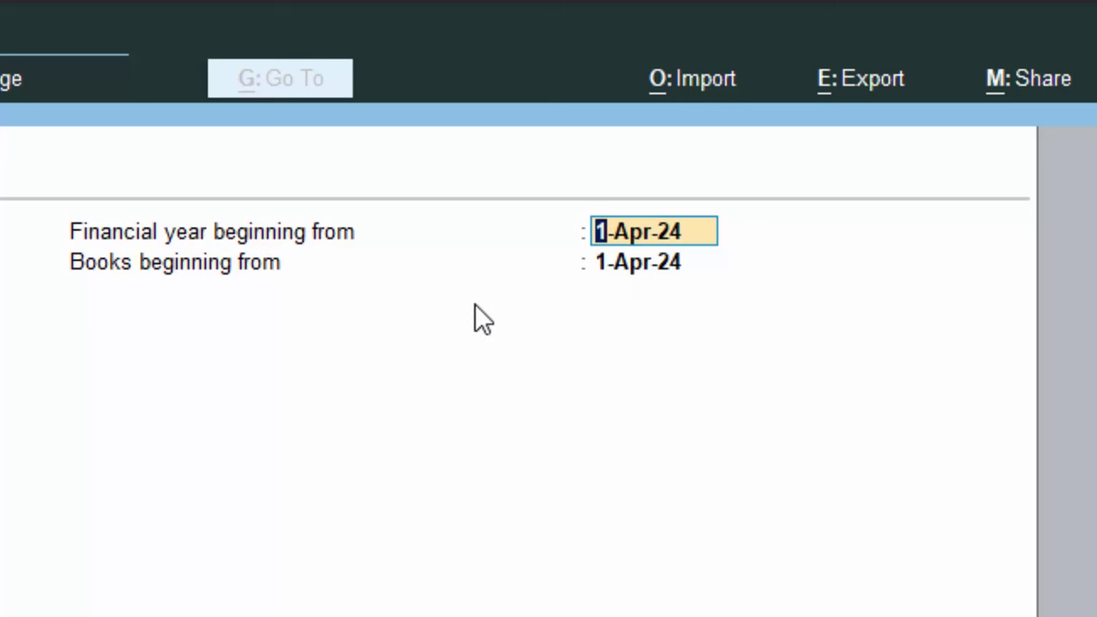
Set the books beginning date to 31-3-2025 and create the company with its default features.
{"action": "left_click", "coordinate": [634, 259]}
{"action": "type", "text": "3."}
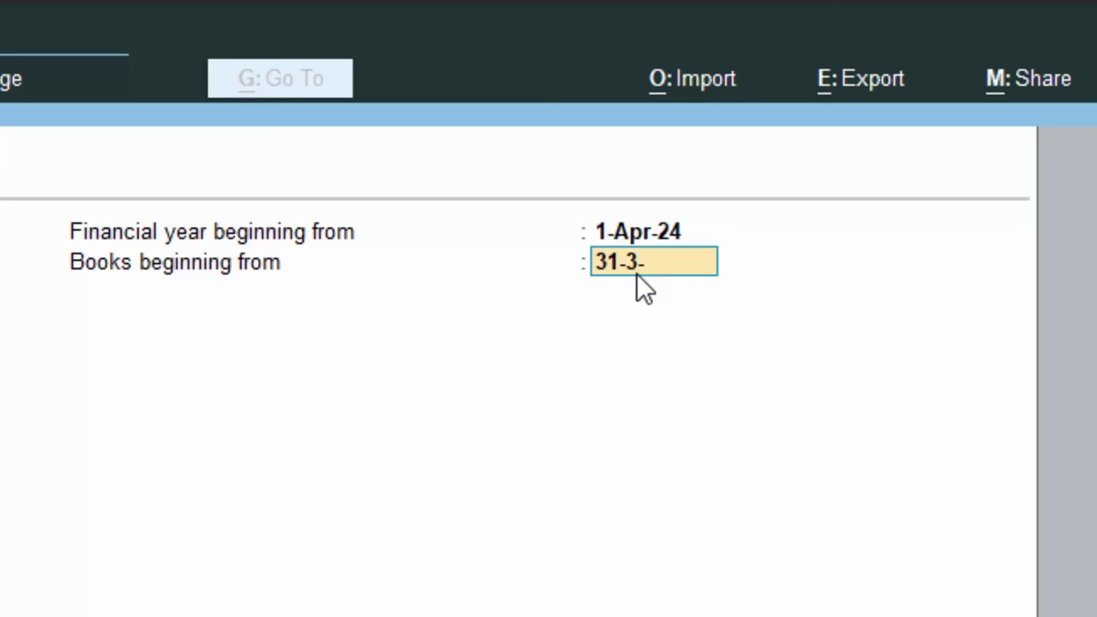
{"action": "type", "text": "-3-2025"}
{"action": "key", "text": "Return"}
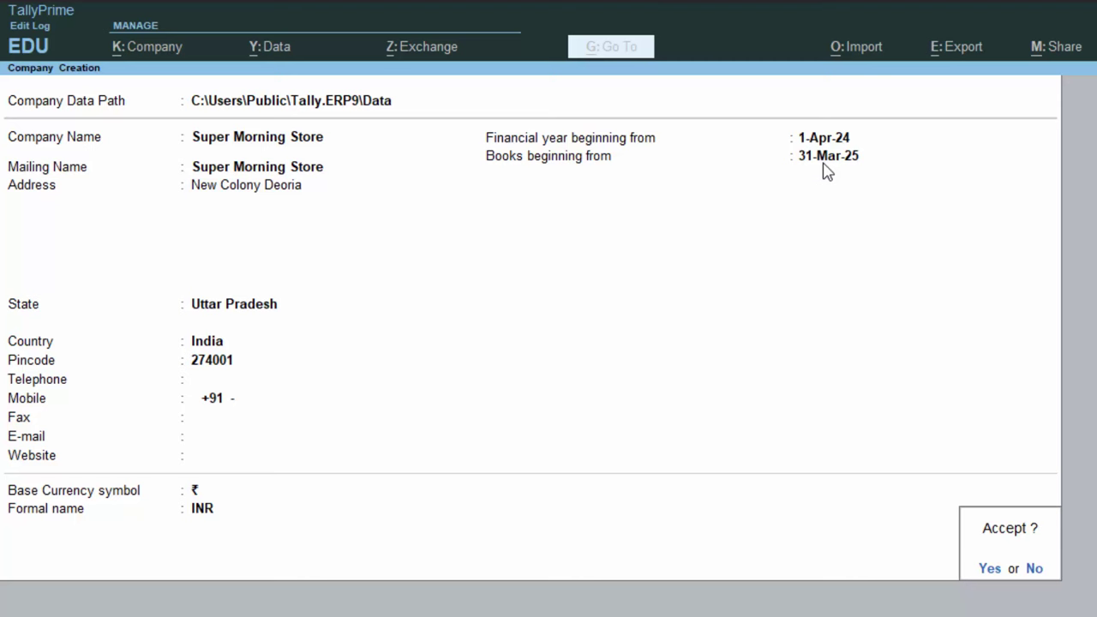
{"action": "key", "text": "Return"}
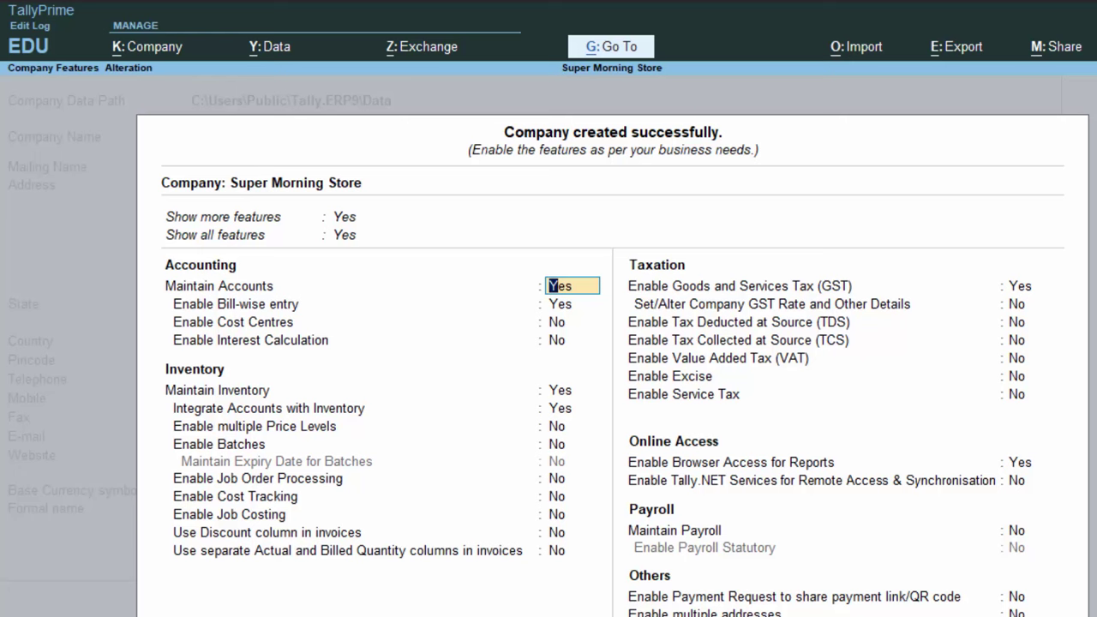
{"action": "key", "text": "ctrl+a"}
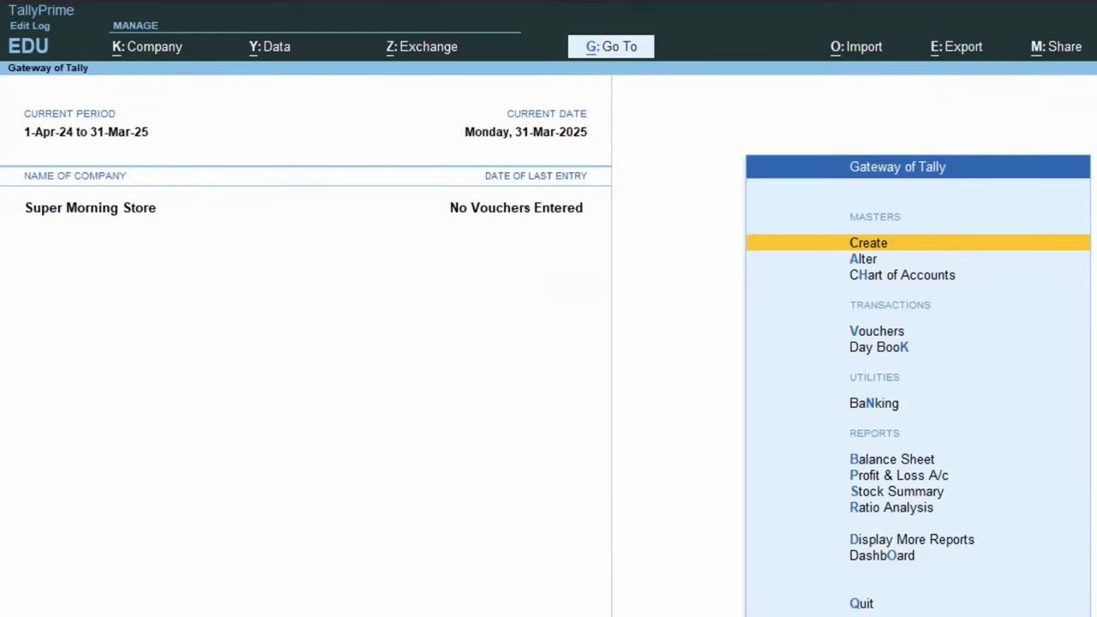
Open Super Morning Store for alteration from the list of companies.
{"action": "left_click", "coordinate": [1059, 95]}
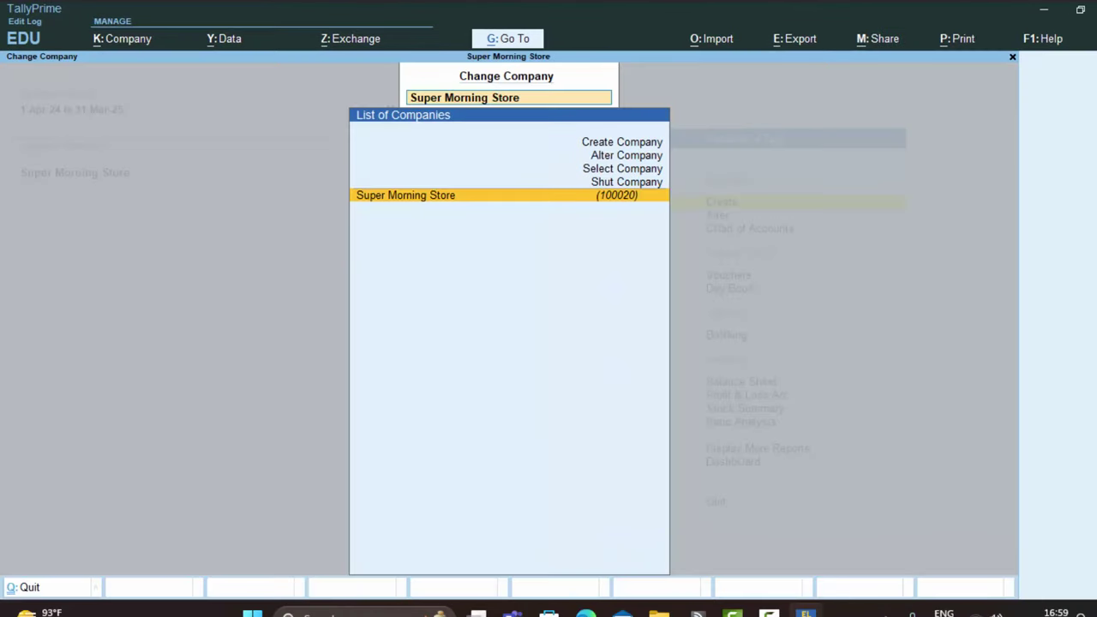
{"action": "key", "text": "Up"}
{"action": "key", "text": "Up"}
{"action": "key", "text": "Up"}
{"action": "key", "text": "Return"}
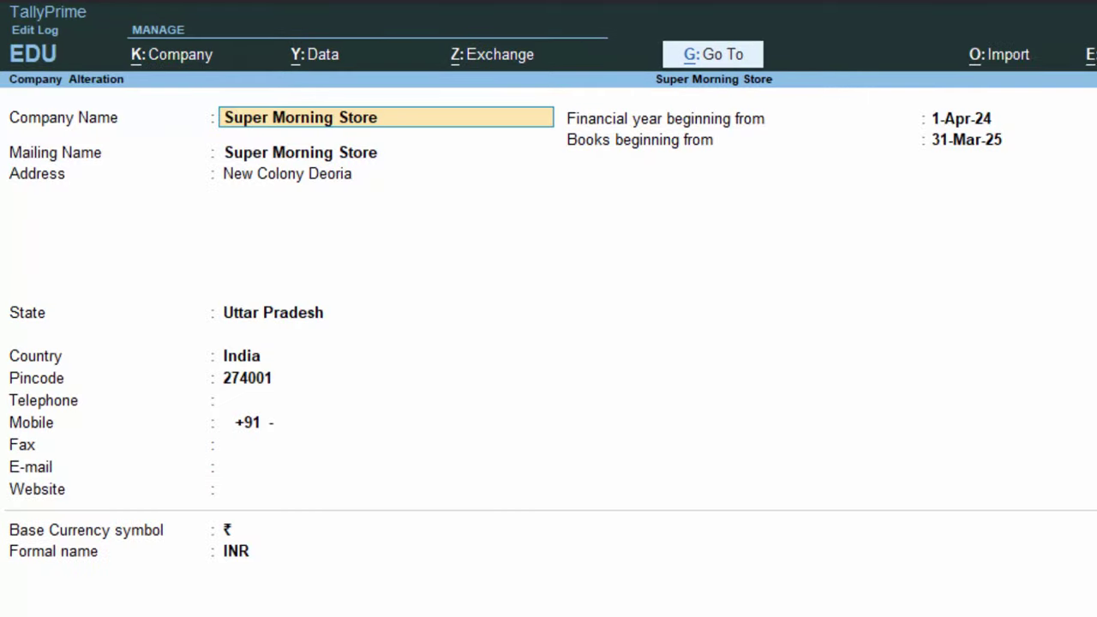
Review all of Super Morning Store's company details, save them unchanged and return to the Gateway of Tally.
{"action": "key", "text": "Return"}
{"action": "key", "text": "Return"}
{"action": "key", "text": "Return"}
{"action": "key", "text": "Return"}
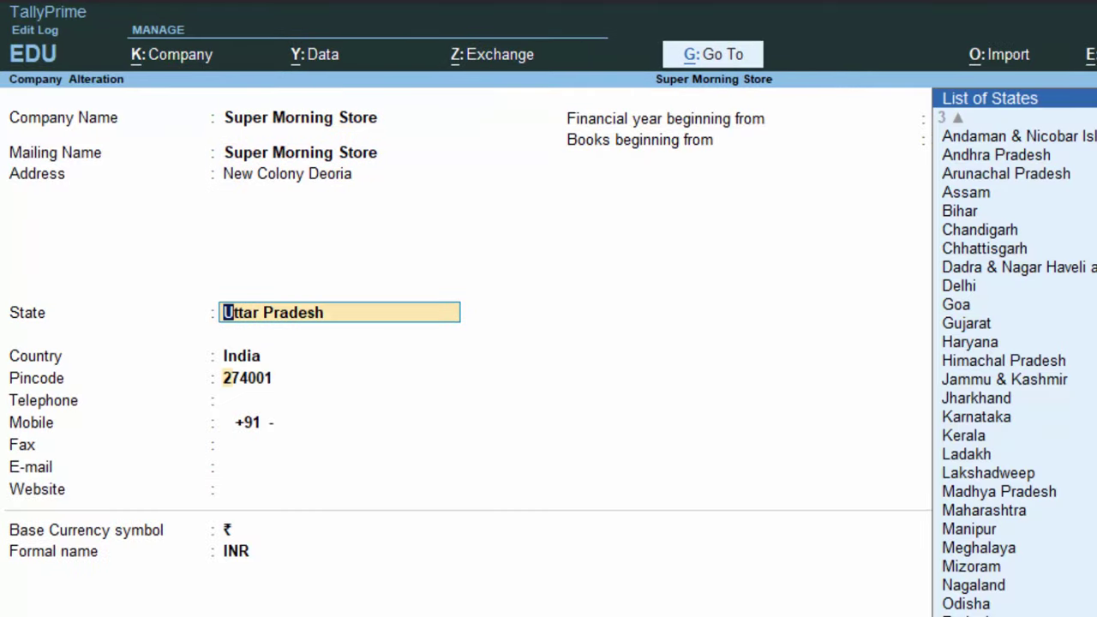
{"action": "key", "text": "Return"}
{"action": "key", "text": "Return"}
{"action": "key", "text": "Return"}
{"action": "key", "text": "Return"}
{"action": "key", "text": "Return"}
{"action": "key", "text": "Return"}
{"action": "key", "text": "Return"}
{"action": "key", "text": "Return"}
{"action": "key", "text": "Return"}
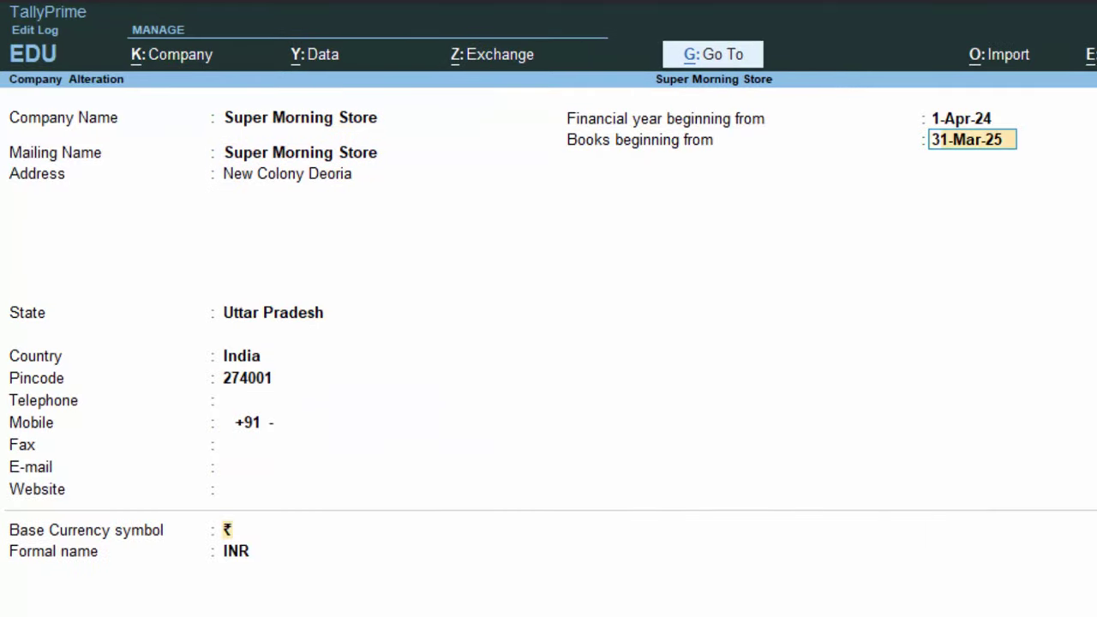
{"action": "key", "text": "Return"}
{"action": "key", "text": "ctrl+a"}
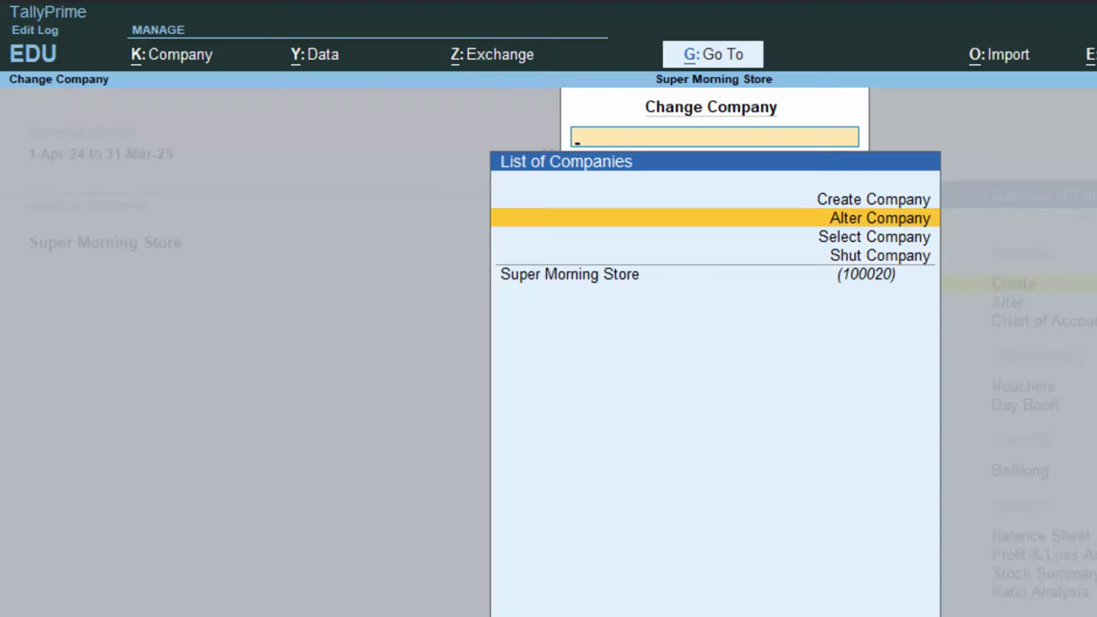
{"action": "key", "text": "Escape"}
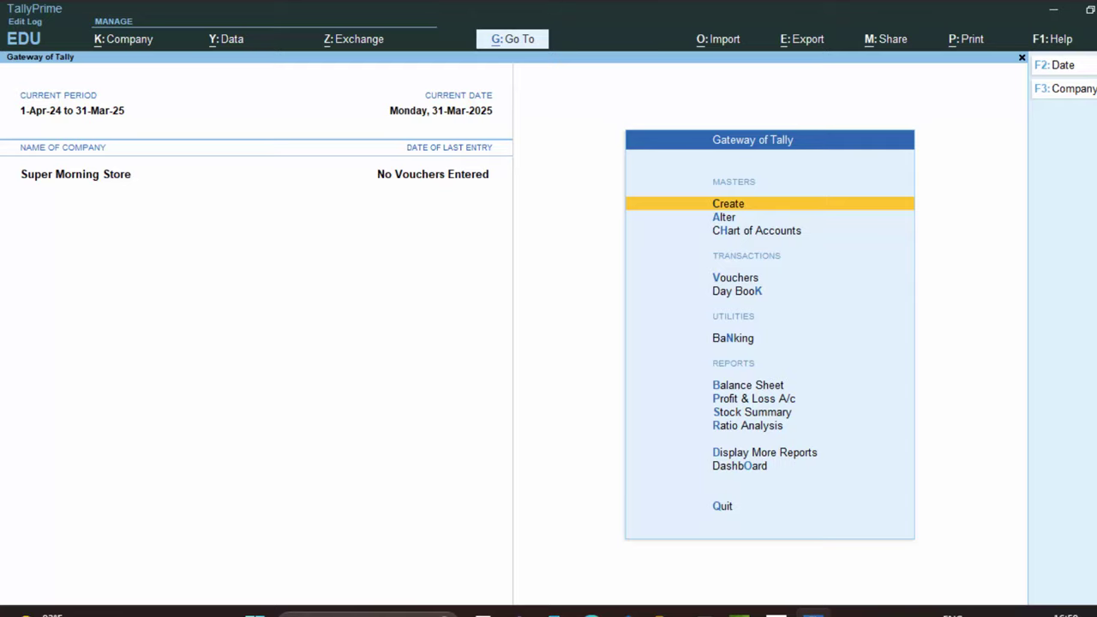
Open the company's features and keep all accounting and inventory settings at their existing values.
{"action": "key", "text": "F11"}
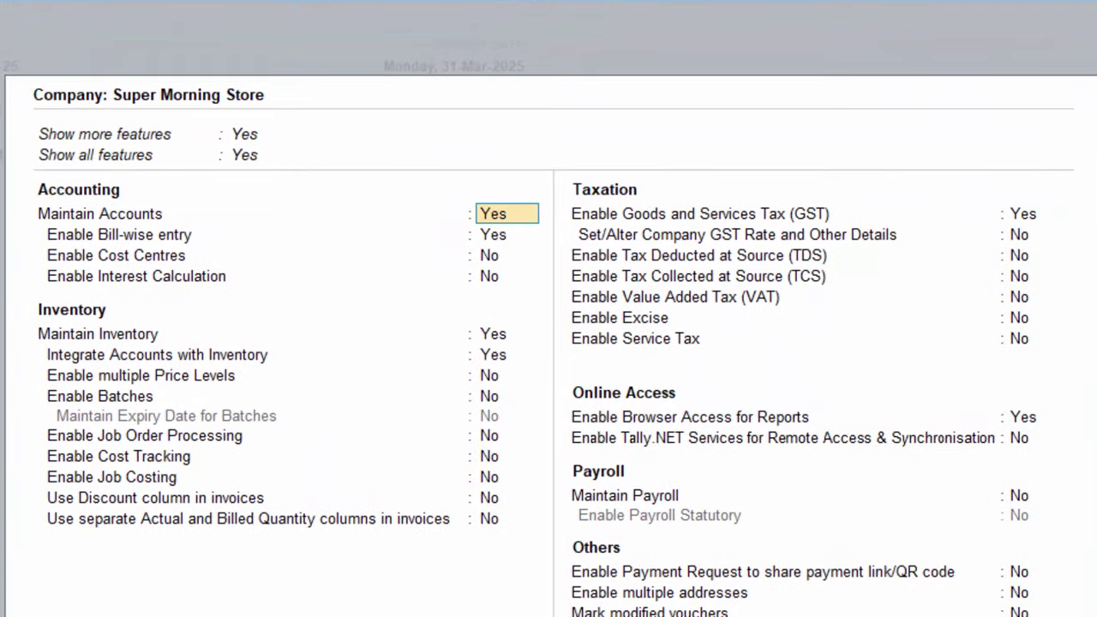
{"action": "key", "text": "Return"}
{"action": "key", "text": "Return"}
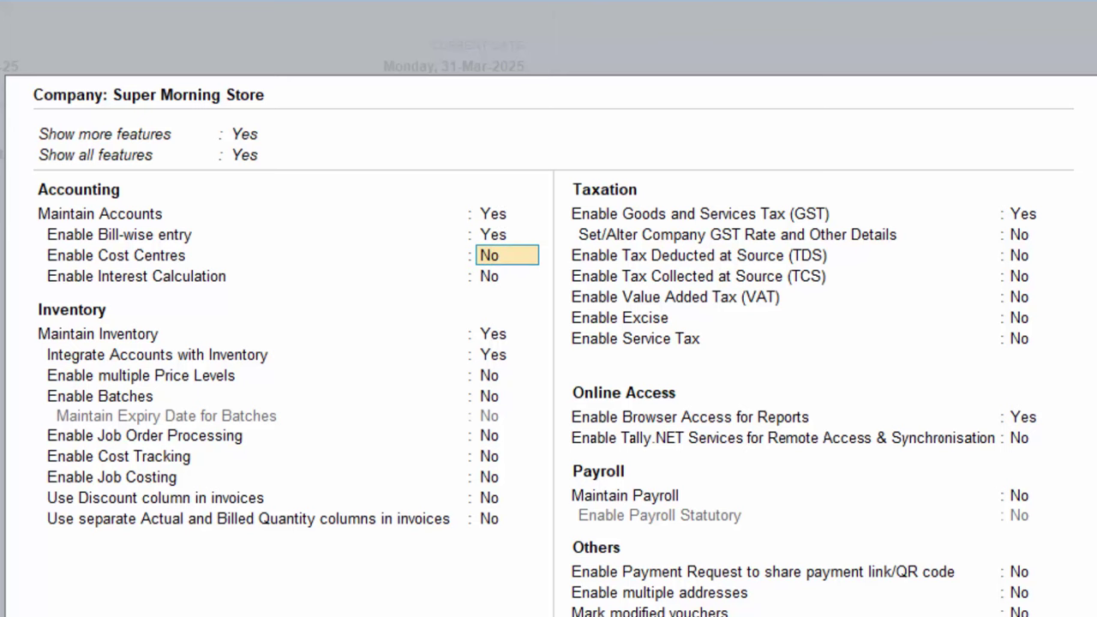
{"action": "key", "text": "Return"}
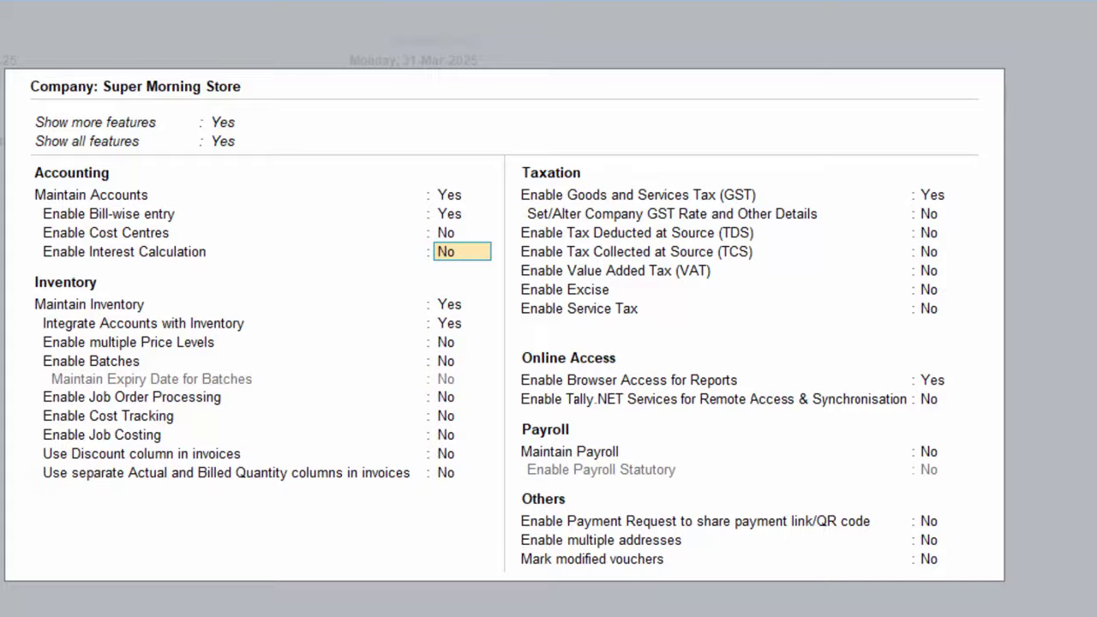
{"action": "key", "text": "Return"}
{"action": "key", "text": "Return"}
{"action": "key", "text": "Return"}
{"action": "key", "text": "Return"}
{"action": "key", "text": "Return"}
{"action": "key", "text": "Return"}
{"action": "key", "text": "Return"}
{"action": "key", "text": "Return"}
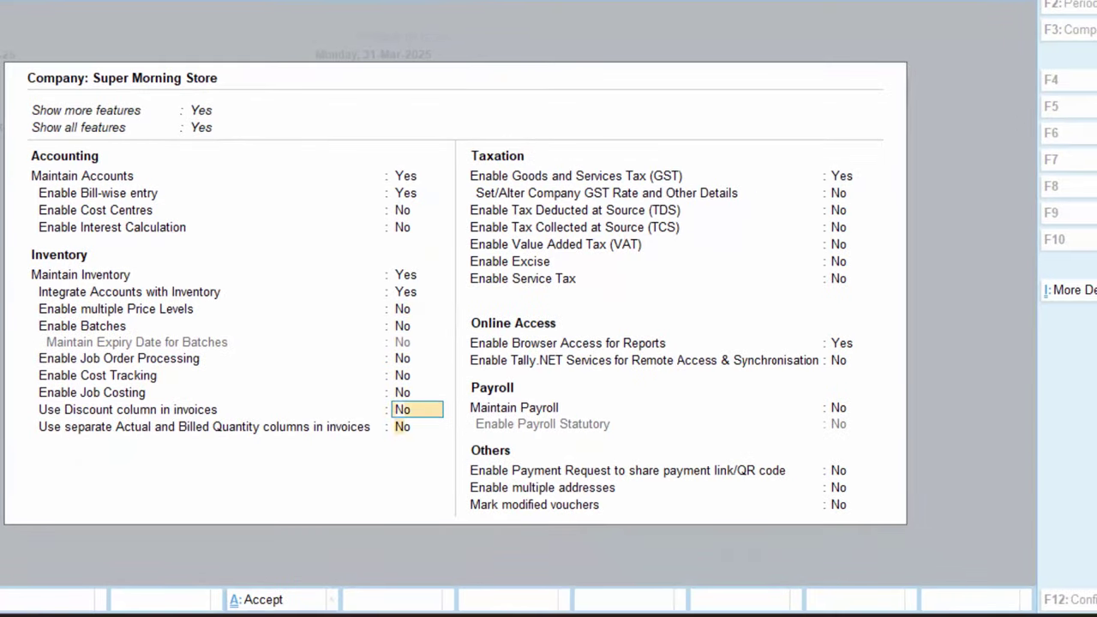
{"action": "key", "text": "Return"}
{"action": "key", "text": "Return"}
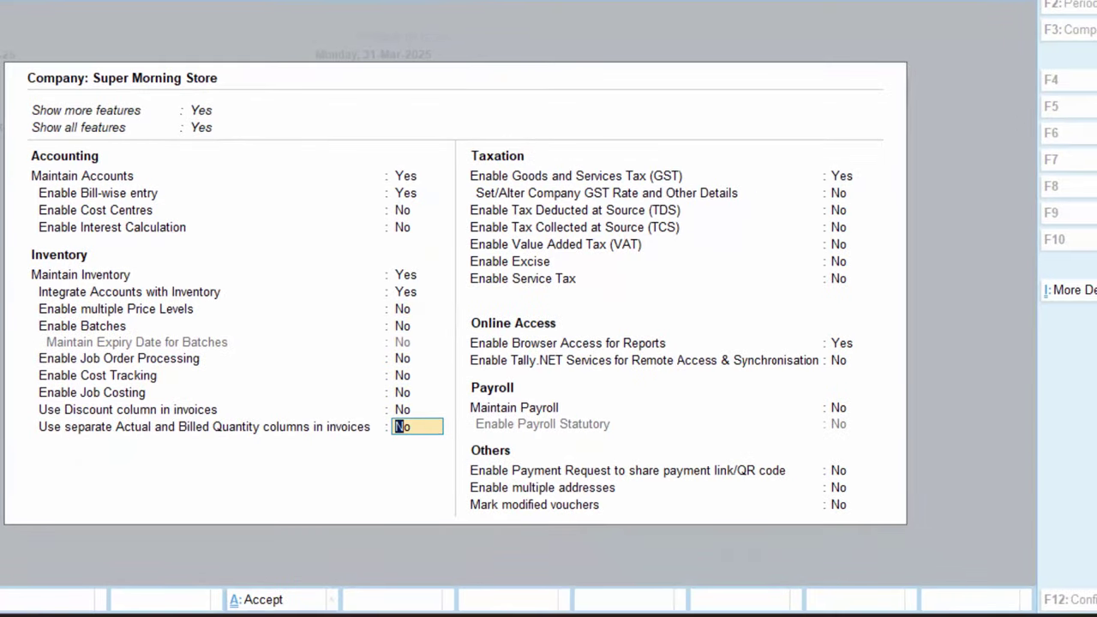
Set Enable Goods and Services Tax (GST) to No, keep the remaining features as they are and accept the company features.
{"action": "type", "text": "n"}
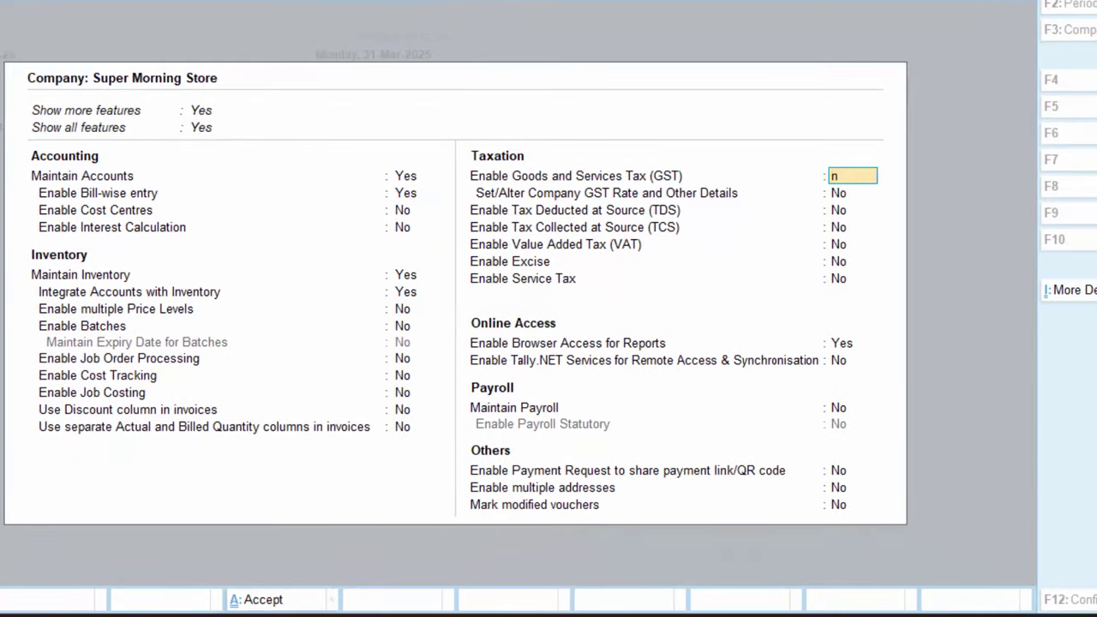
{"action": "key", "text": "Return"}
{"action": "key", "text": "Return"}
{"action": "key", "text": "Return"}
{"action": "key", "text": "Return"}
{"action": "key", "text": "Return"}
{"action": "key", "text": "Return"}
{"action": "key", "text": "Return"}
{"action": "key", "text": "Return"}
{"action": "key", "text": "Return"}
{"action": "key", "text": "Return"}
{"action": "key", "text": "Return"}
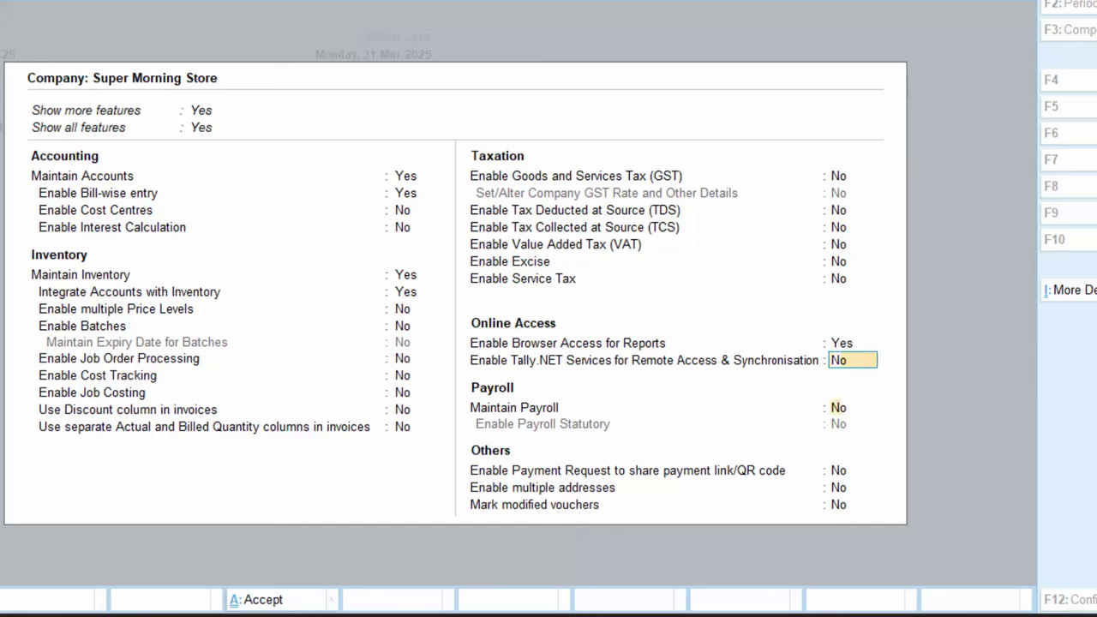
{"action": "key", "text": "Return"}
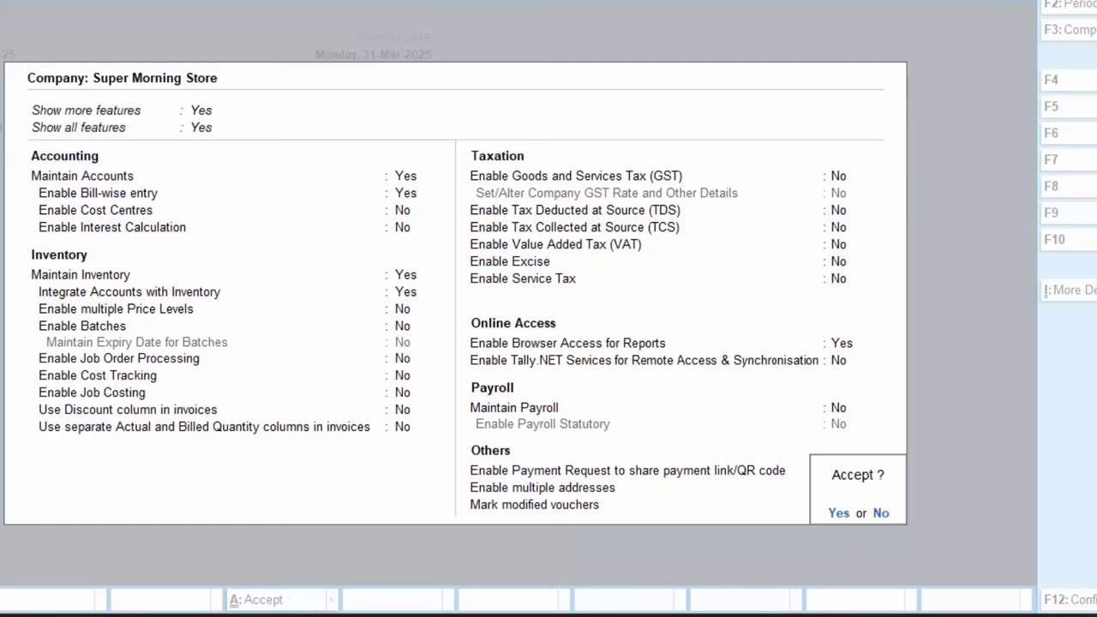
{"action": "key", "text": "Return"}
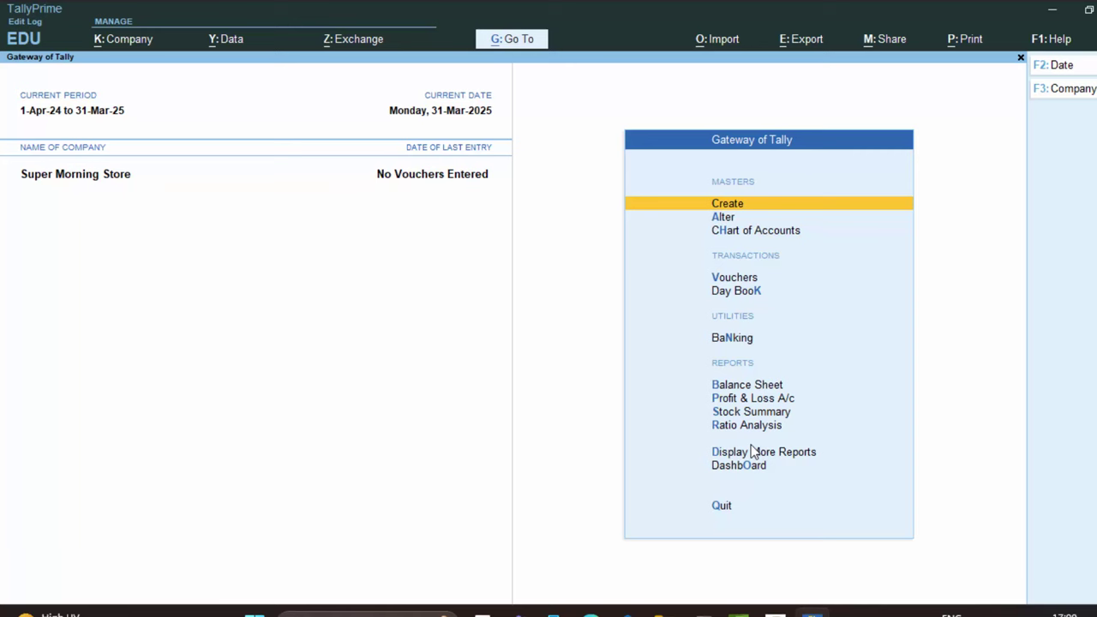
Open a receipt voucher and start creating a new ledger from it.
{"action": "key", "text": "v"}
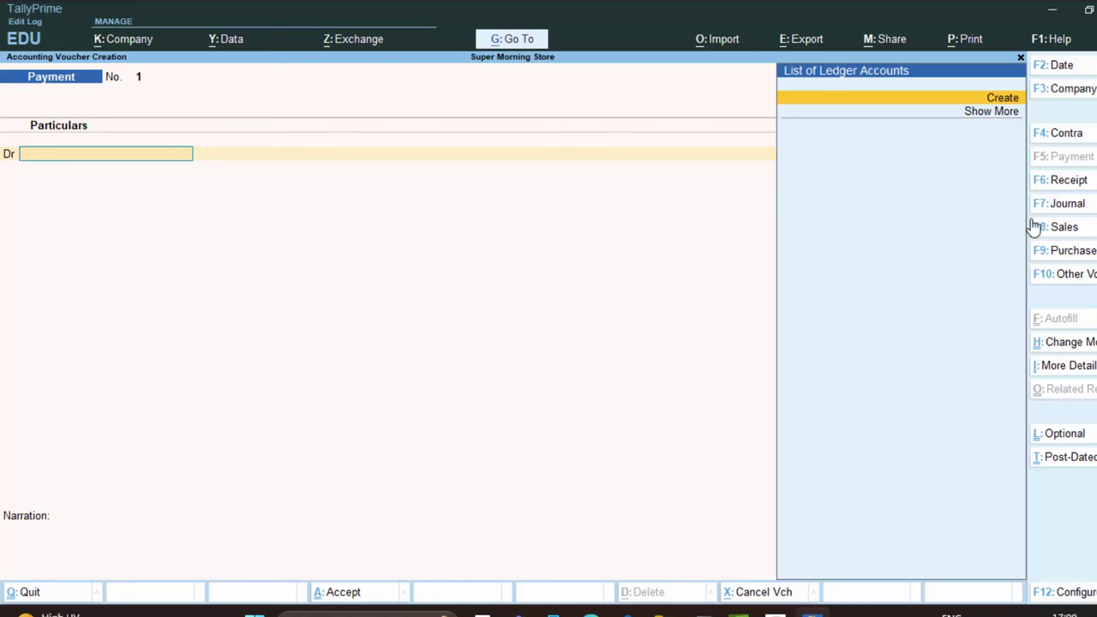
{"action": "left_click", "coordinate": [1068, 183]}
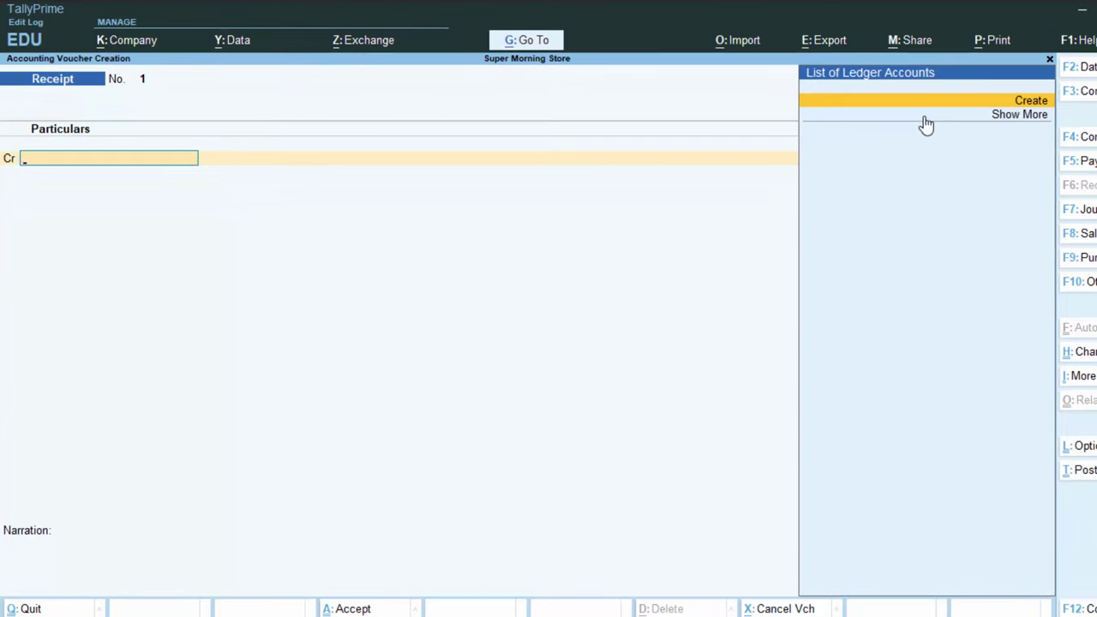
{"action": "key", "text": "alt+c"}
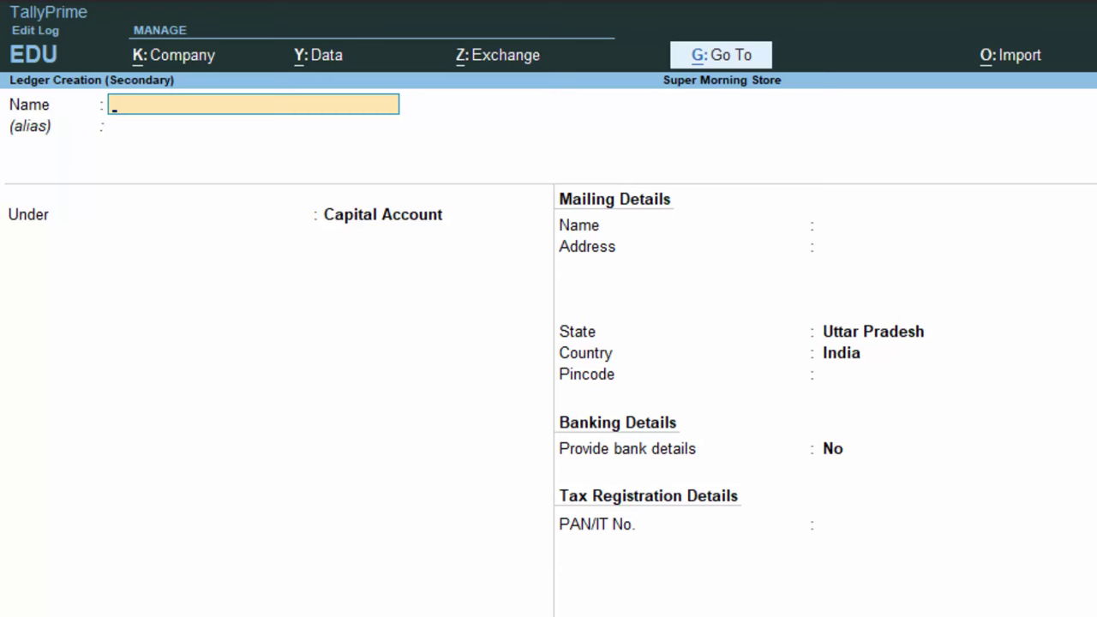
Name the new ledger Capital A/c, leave its alias blank and place it under the Capital Account group.
{"action": "type", "text": "Capital a/c"}
{"action": "key", "text": "Return"}
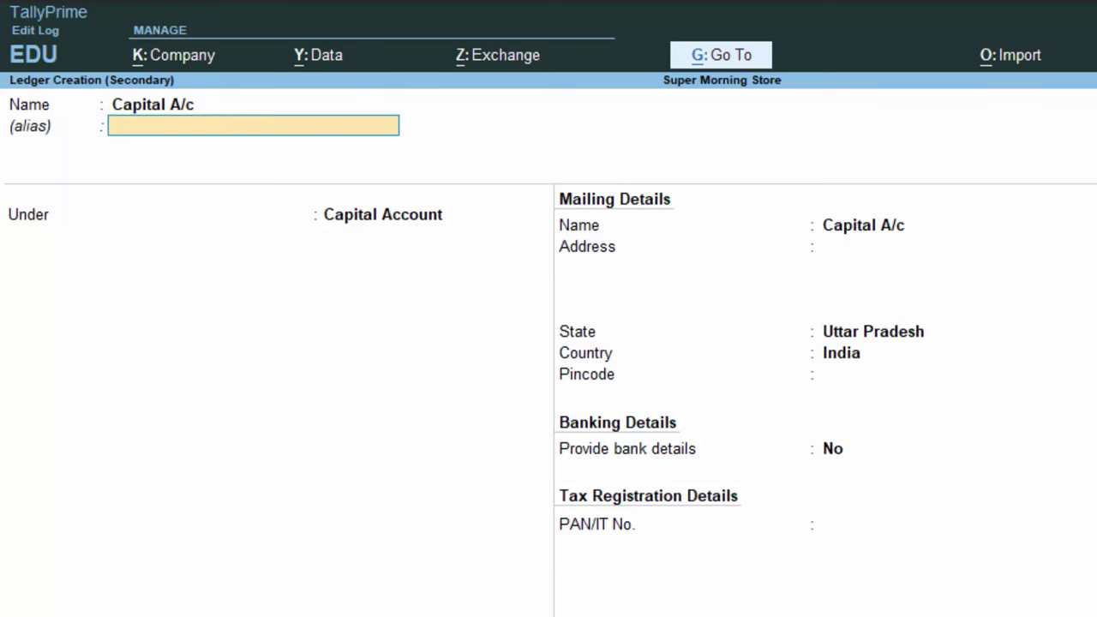
{"action": "key", "text": "Return"}
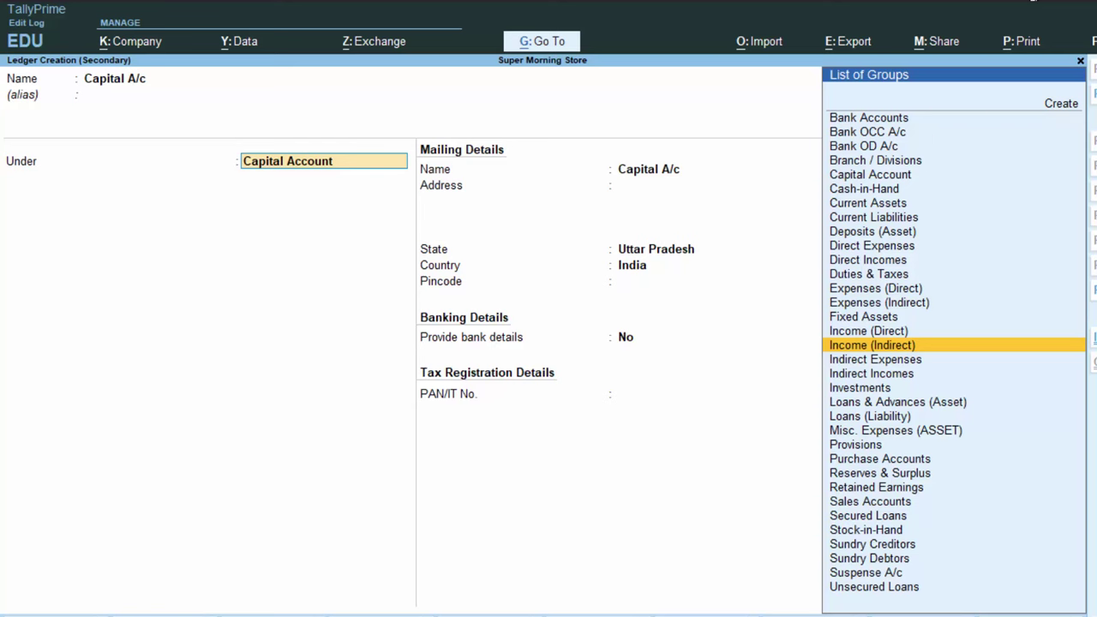
{"action": "scroll", "coordinate": [959, 494], "scroll_direction": "down", "scroll_amount": 6}
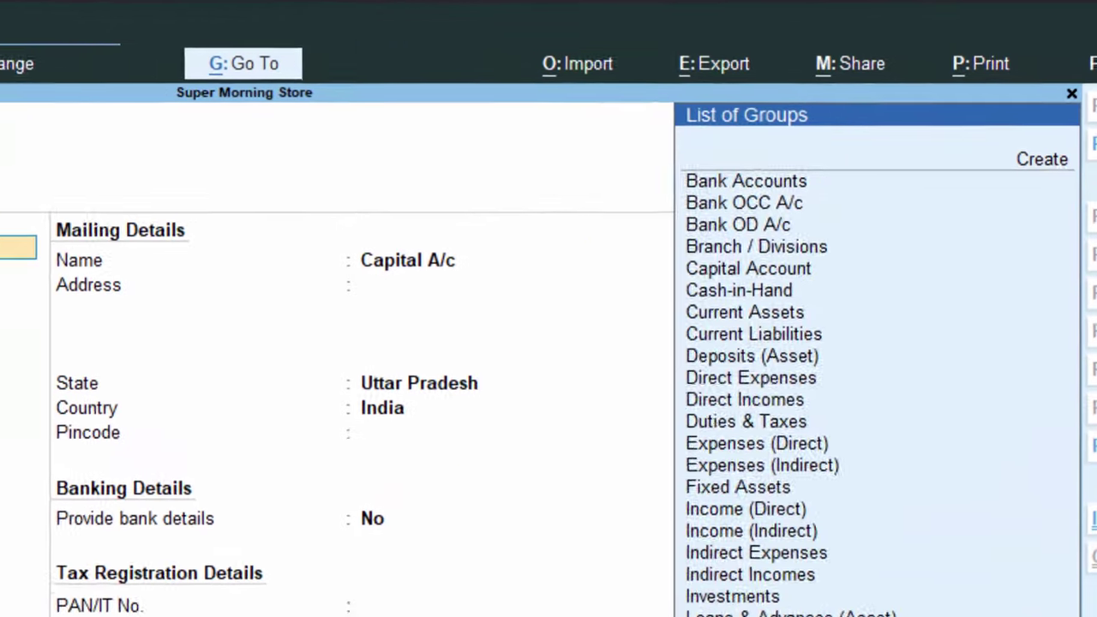
{"action": "type", "text": "cap"}
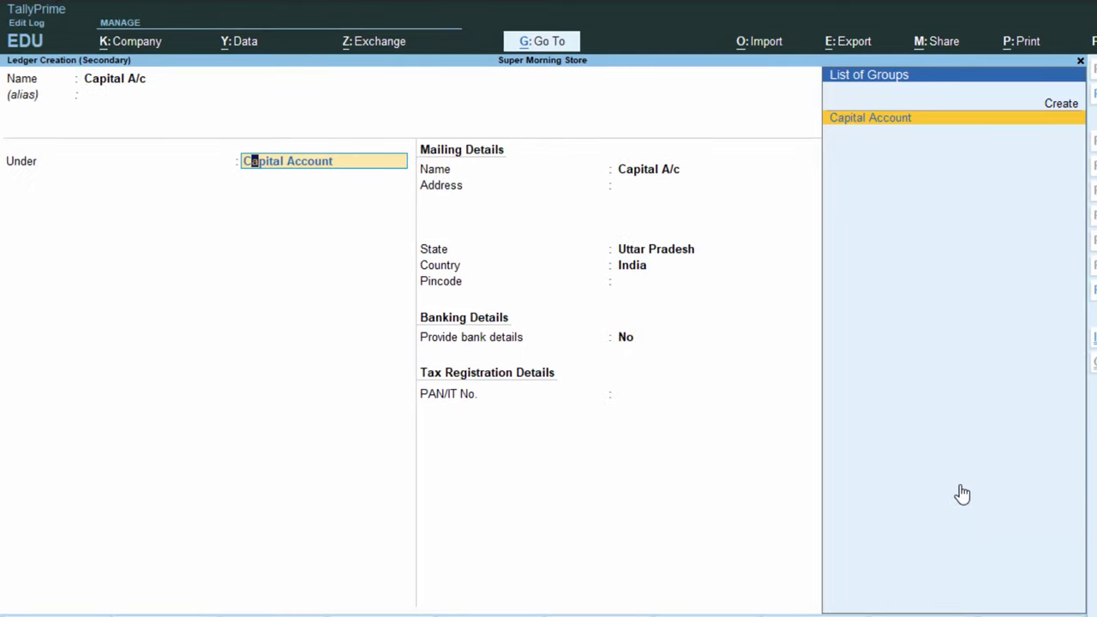
{"action": "key", "text": "Return"}
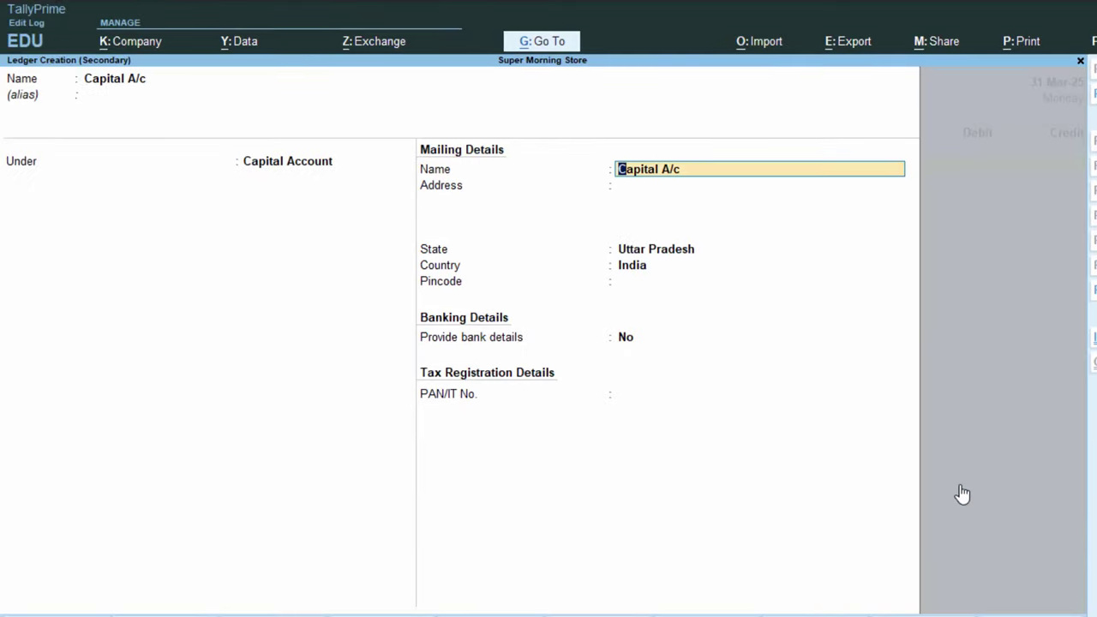
Keep the default mailing details for the Capital A/c ledger, leave bank details off and the PAN blank, and accept the ledger.
{"action": "key", "text": "Return"}
{"action": "key", "text": "Return"}
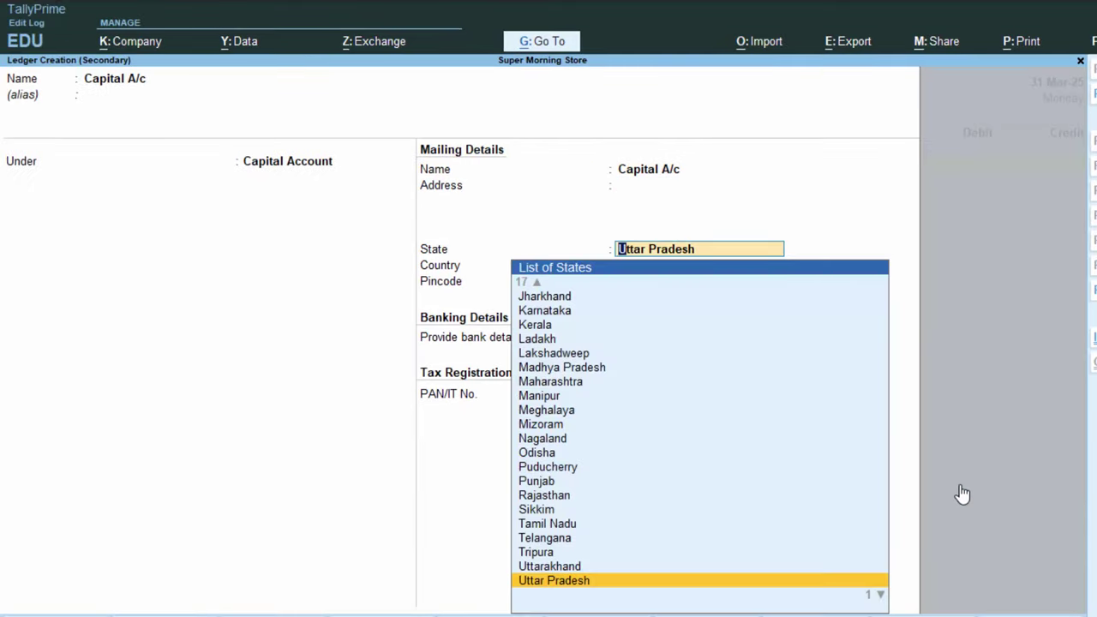
{"action": "key", "text": "Return"}
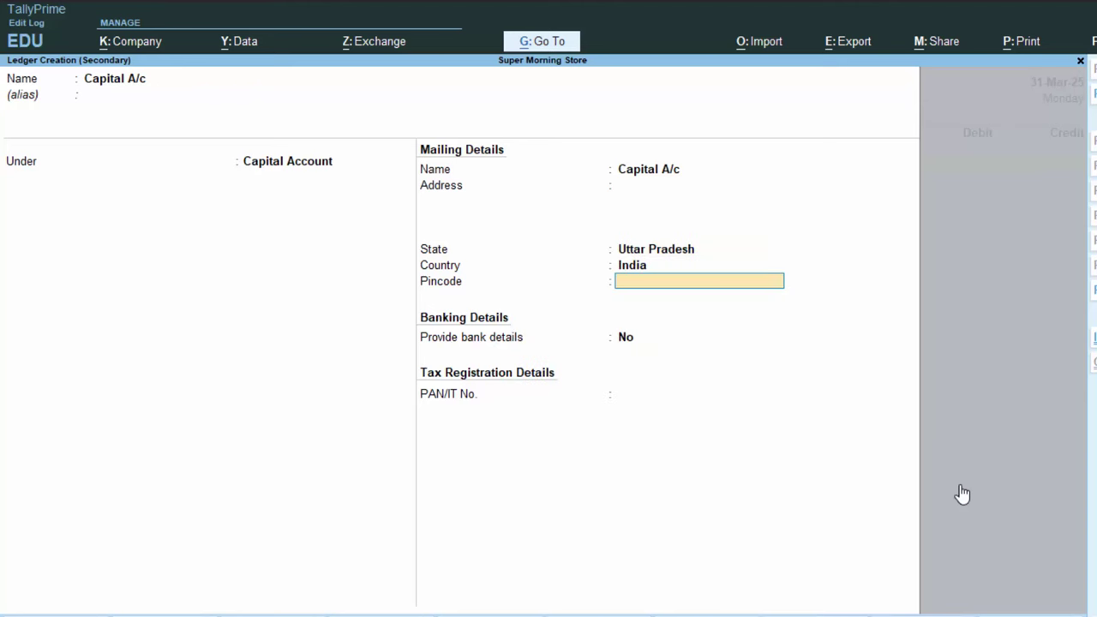
{"action": "key", "text": "Return"}
{"action": "key", "text": "Return"}
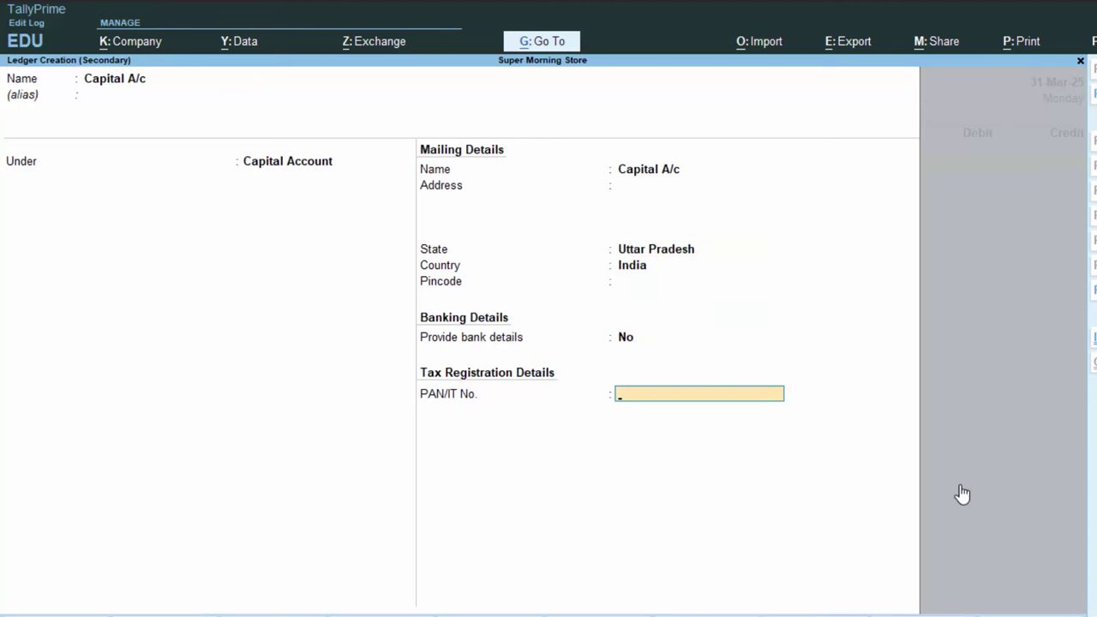
{"action": "key", "text": "Return"}
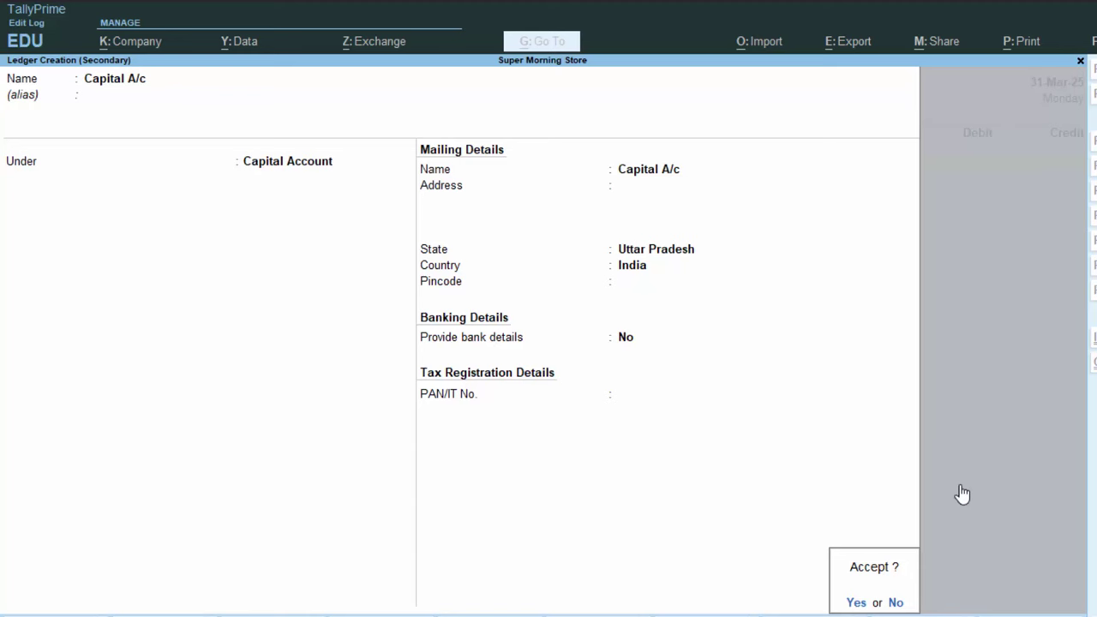
{"action": "key", "text": "Return"}
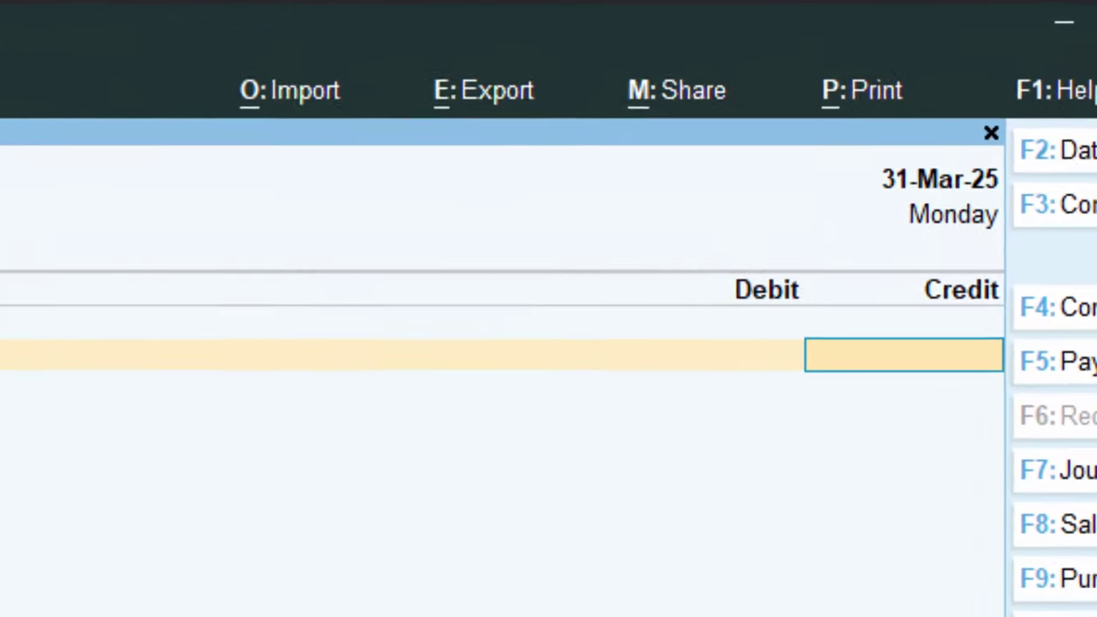
Credit Capital A/c with 1,00,000, debit Cash with the same amount and accept the receipt voucher without a narration.
{"action": "type", "text": "100"}
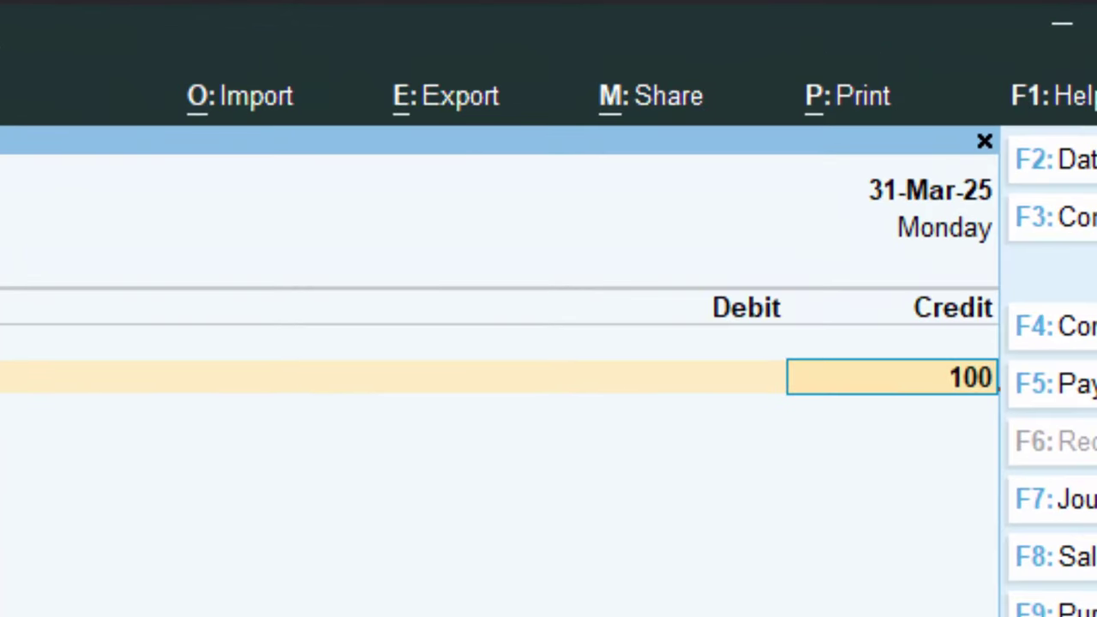
{"action": "type", "text": "000"}
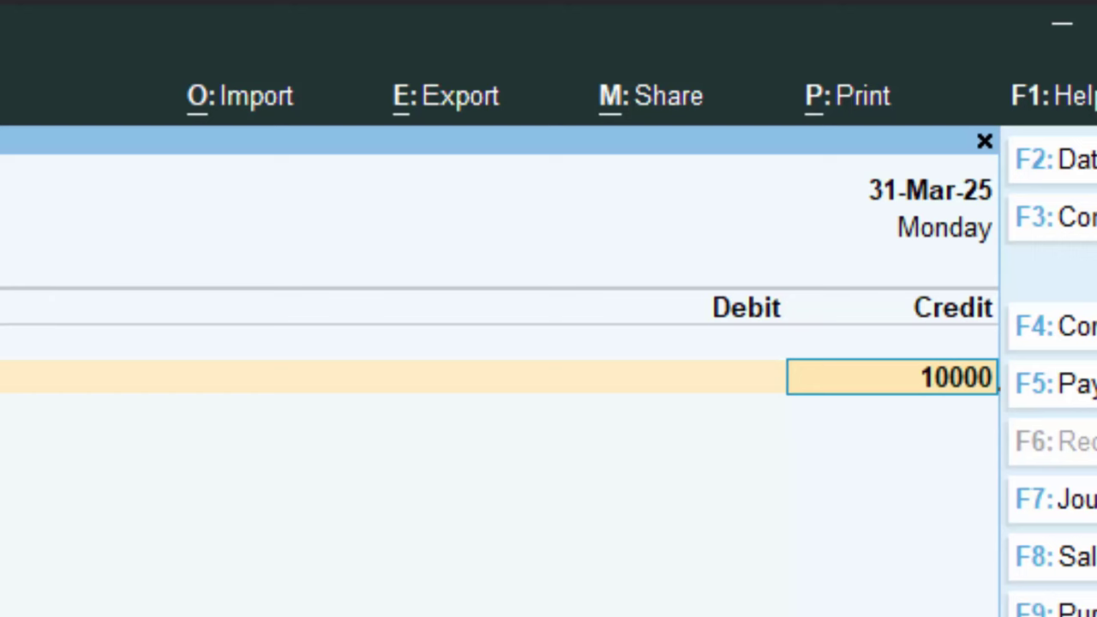
{"action": "key", "text": "Return"}
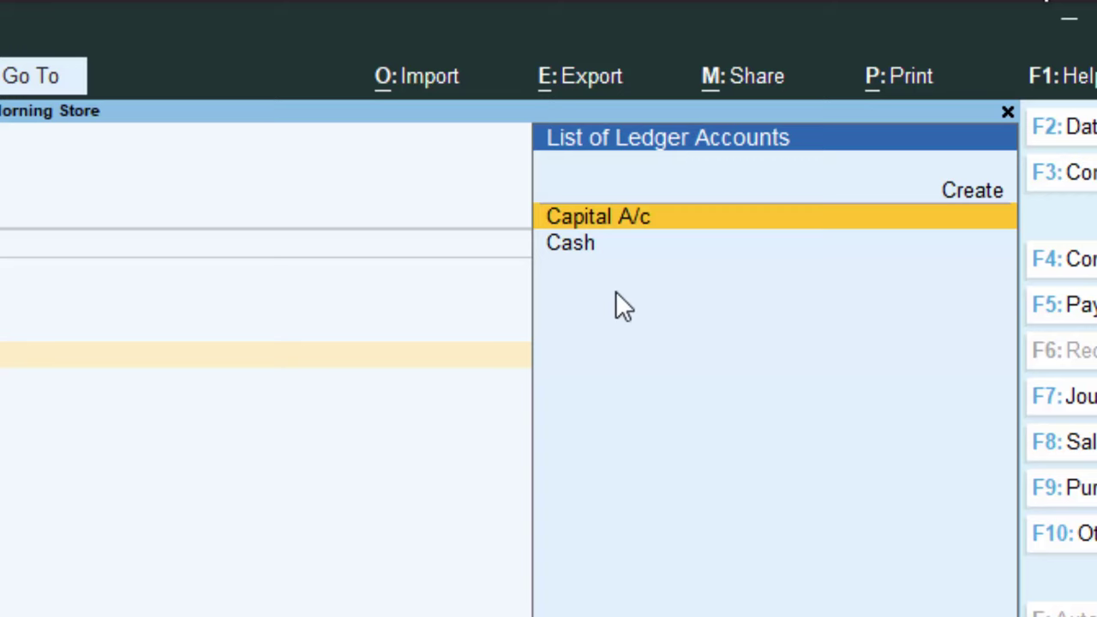
{"action": "key", "text": "Down"}
{"action": "key", "text": "Return"}
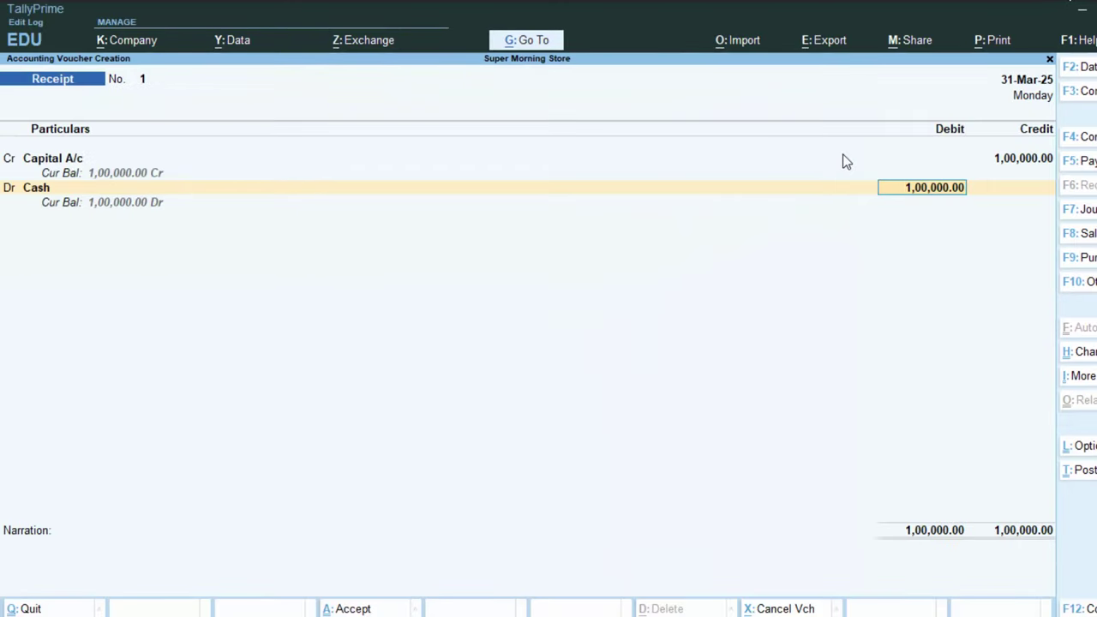
{"action": "key", "text": "Return"}
{"action": "key", "text": "Return"}
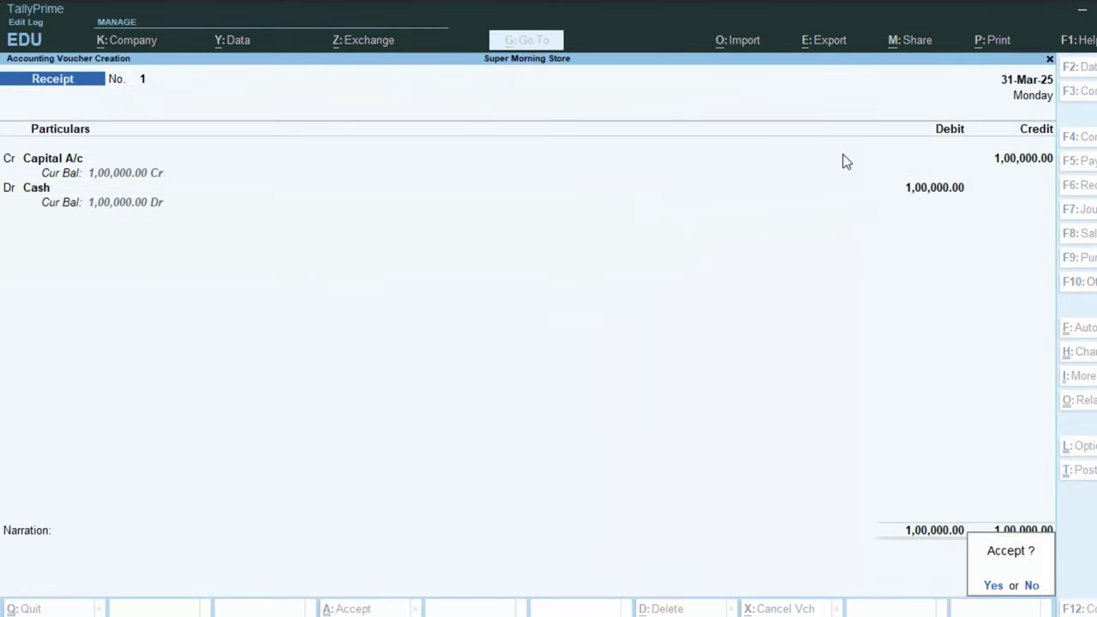
{"action": "key", "text": "Return"}
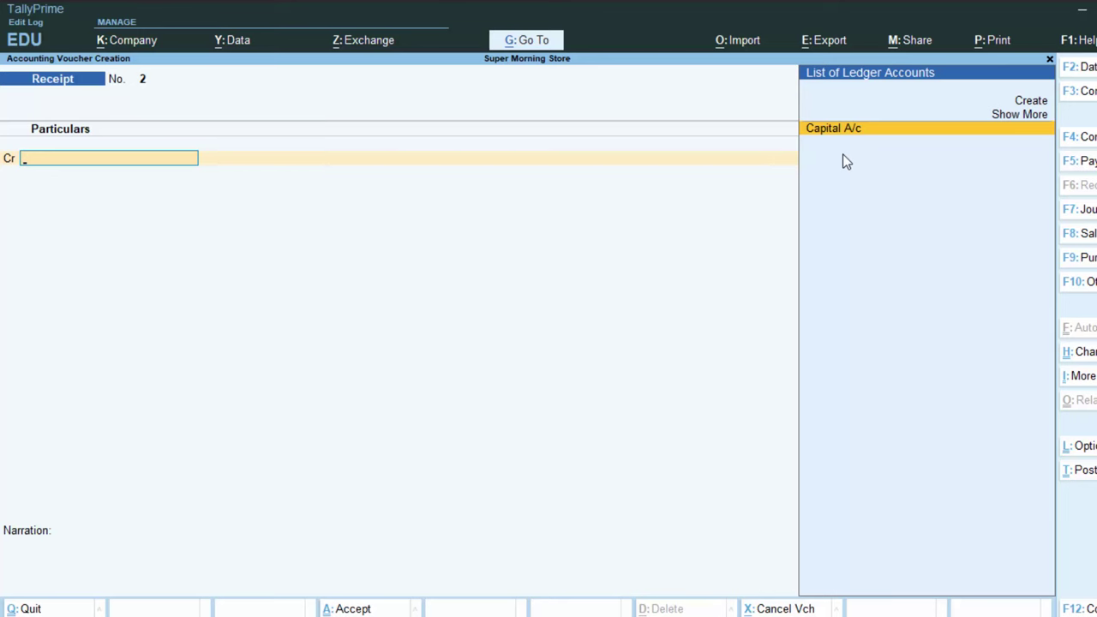
Leave voucher entry and open the Day Book from the additional accounting reports.
{"action": "key", "text": "Escape"}
{"action": "key", "text": "y"}
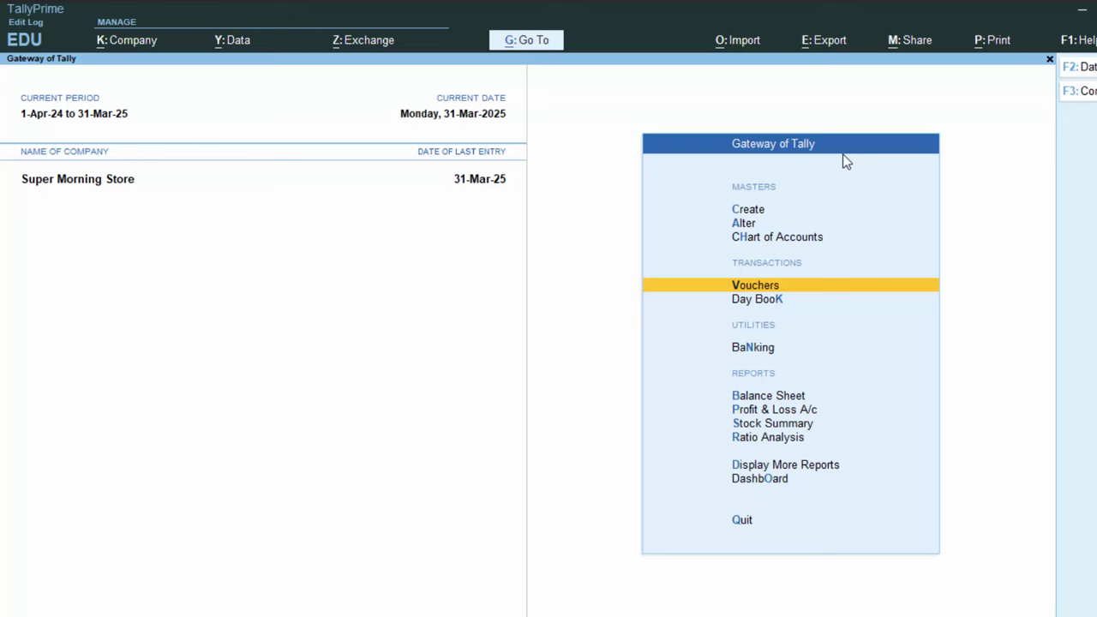
{"action": "key", "text": "Up"}
{"action": "key", "text": "Up"}
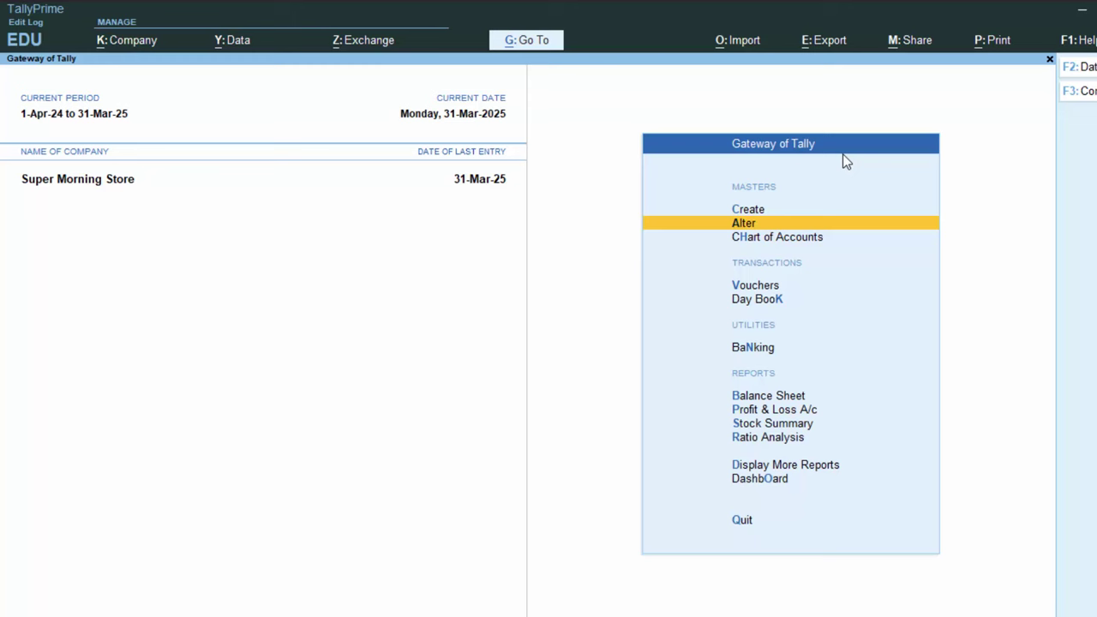
{"action": "key", "text": "Down"}
{"action": "key", "text": "Down"}
{"action": "key", "text": "Down"}
{"action": "key", "text": "Down"}
{"action": "key", "text": "Down"}
{"action": "key", "text": "Down"}
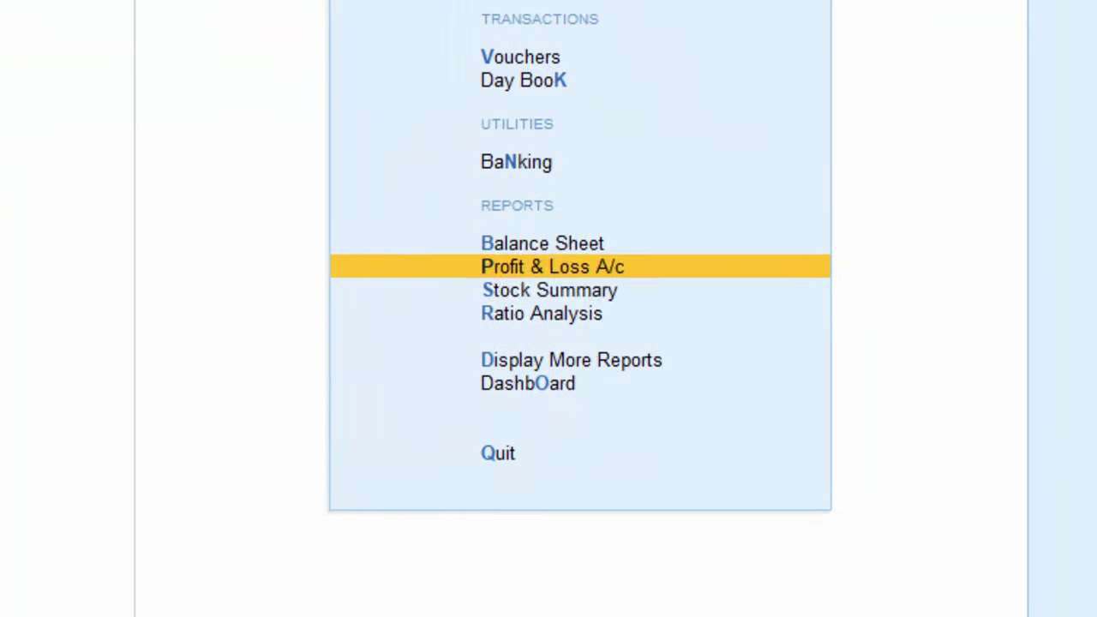
{"action": "key", "text": "Down"}
{"action": "key", "text": "Down"}
{"action": "key", "text": "Down"}
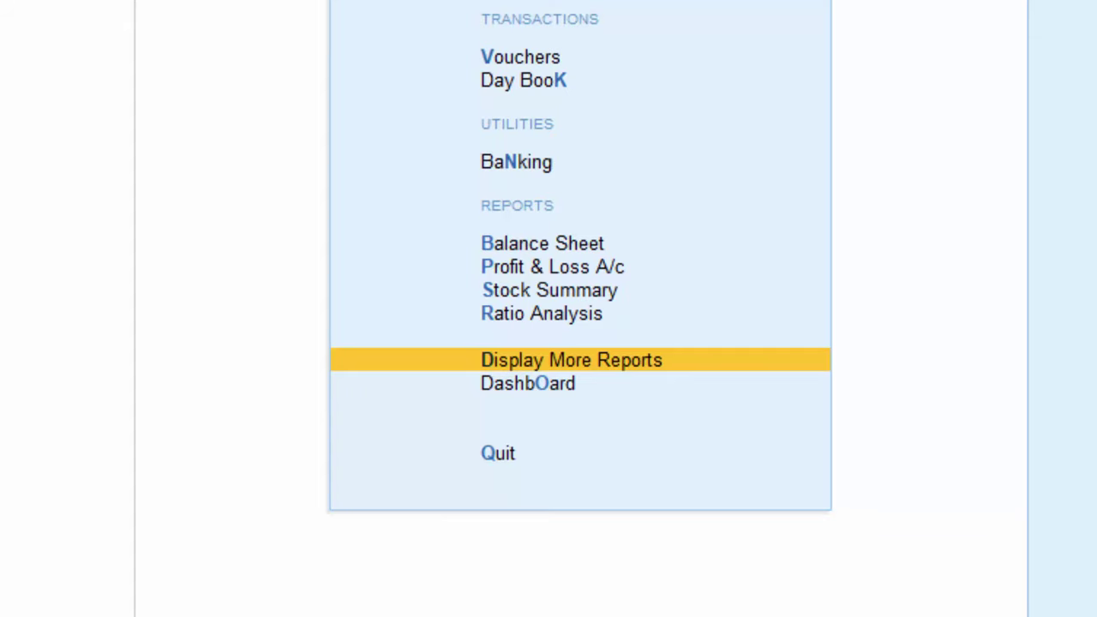
{"action": "key", "text": "Return"}
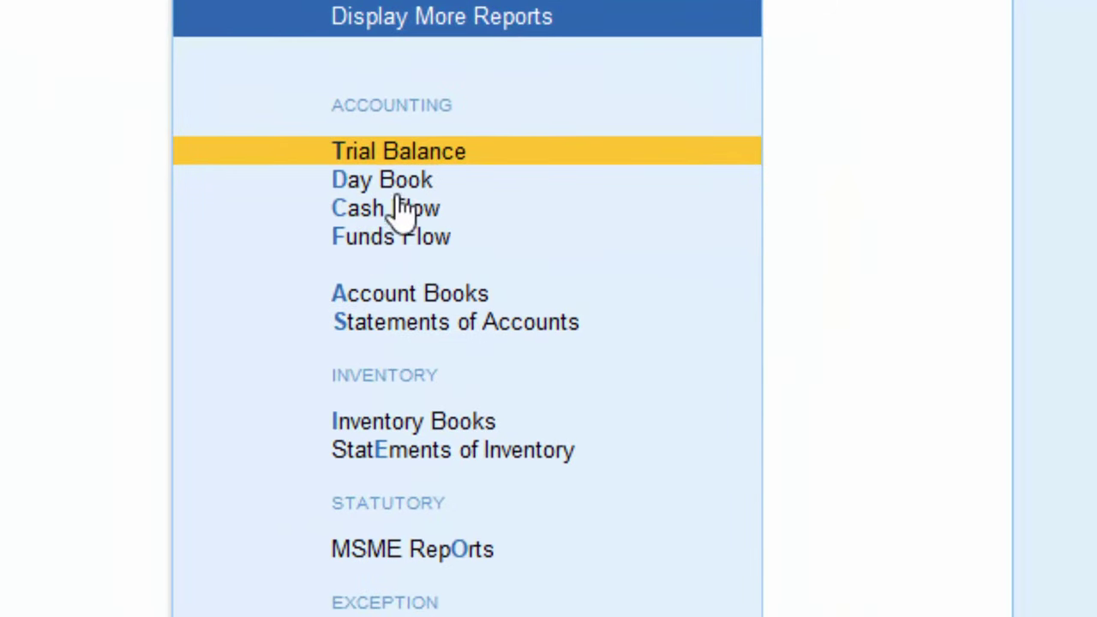
{"action": "key", "text": "d"}
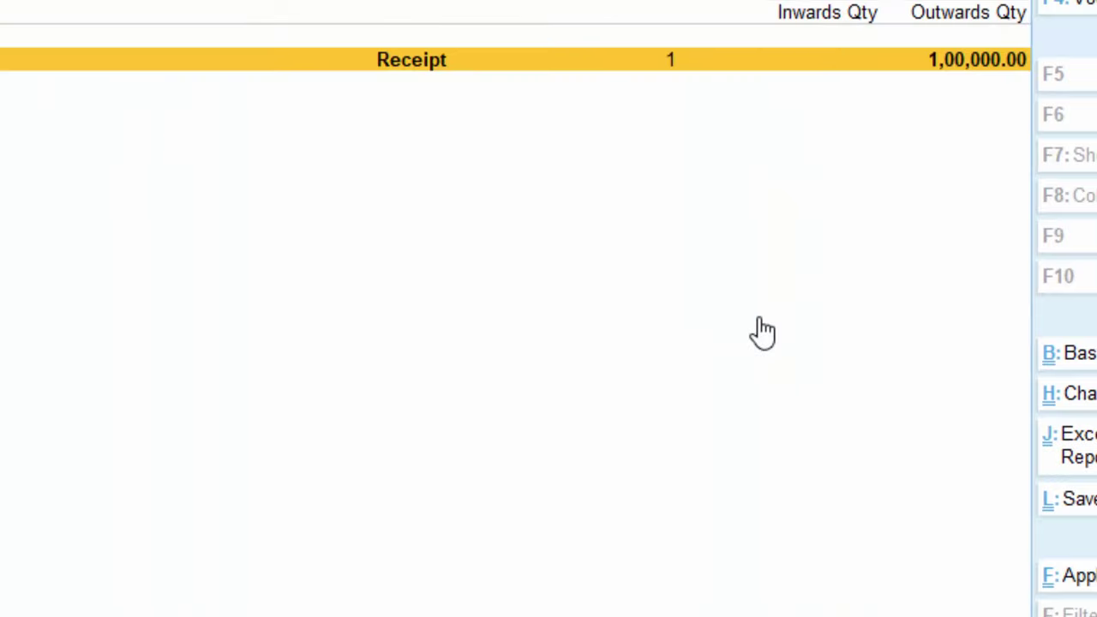
Open the Capital A/c receipt voucher from the Day Book to view its entries, and return to the Gateway of Tally.
{"action": "key", "text": "Return"}
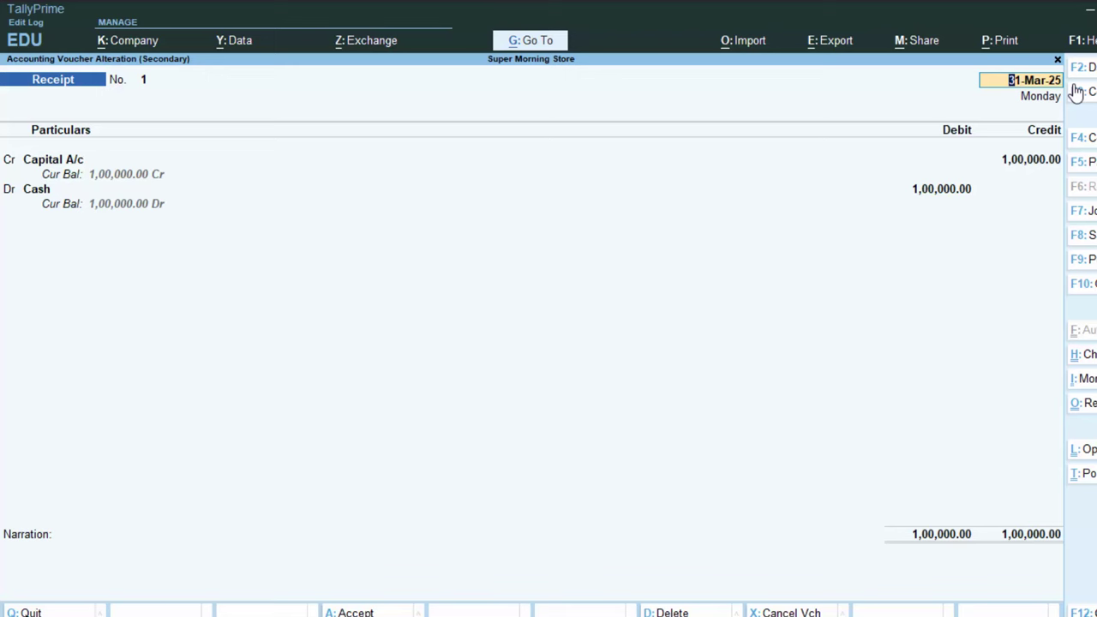
{"action": "key", "text": "BackSpace"}
{"action": "key", "text": "Escape"}
{"action": "key", "text": "Escape"}
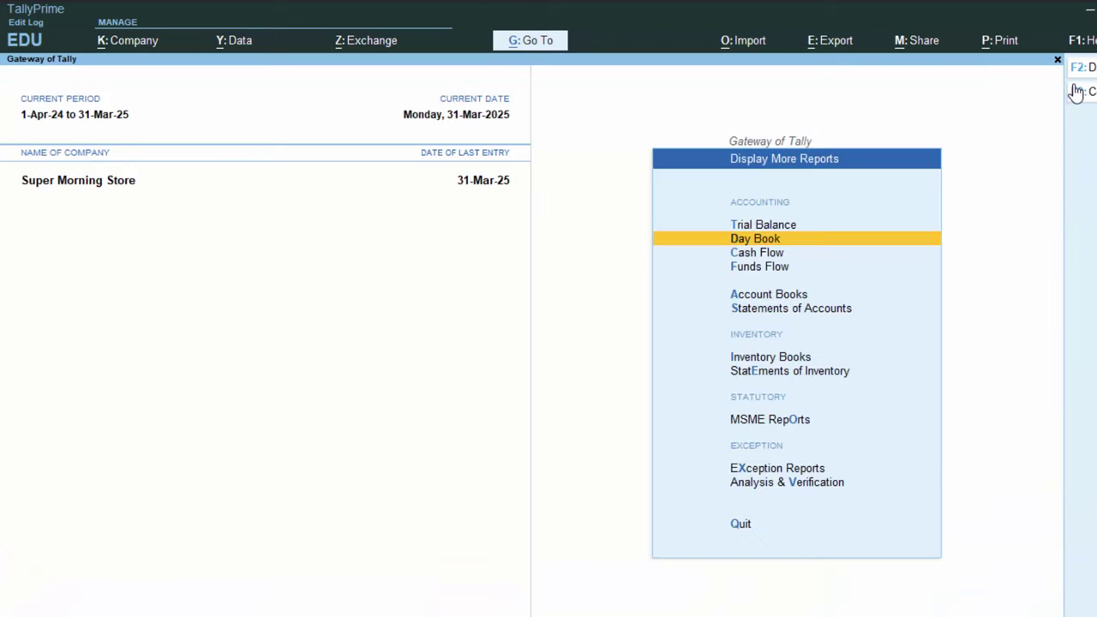
{"action": "key", "text": "Escape"}
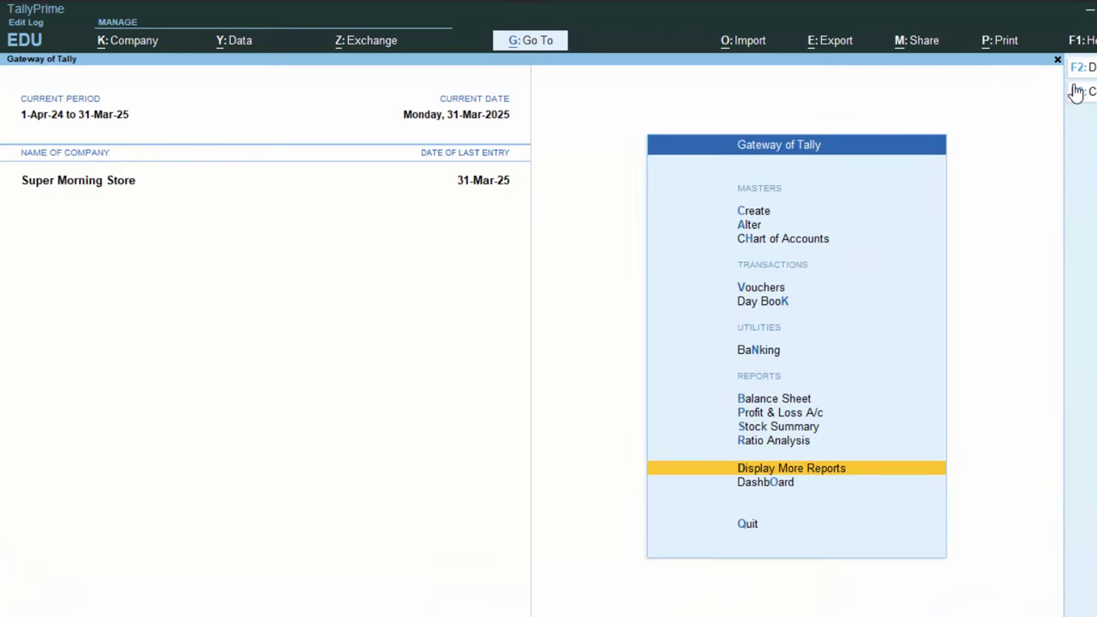
Open the list of masters that can be altered for the company.
{"action": "key", "text": "Up"}
{"action": "key", "text": "Up"}
{"action": "key", "text": "Up"}
{"action": "key", "text": "Up"}
{"action": "key", "text": "Up"}
{"action": "key", "text": "Up"}
{"action": "key", "text": "Up"}
{"action": "key", "text": "Up"}
{"action": "key", "text": "Up"}
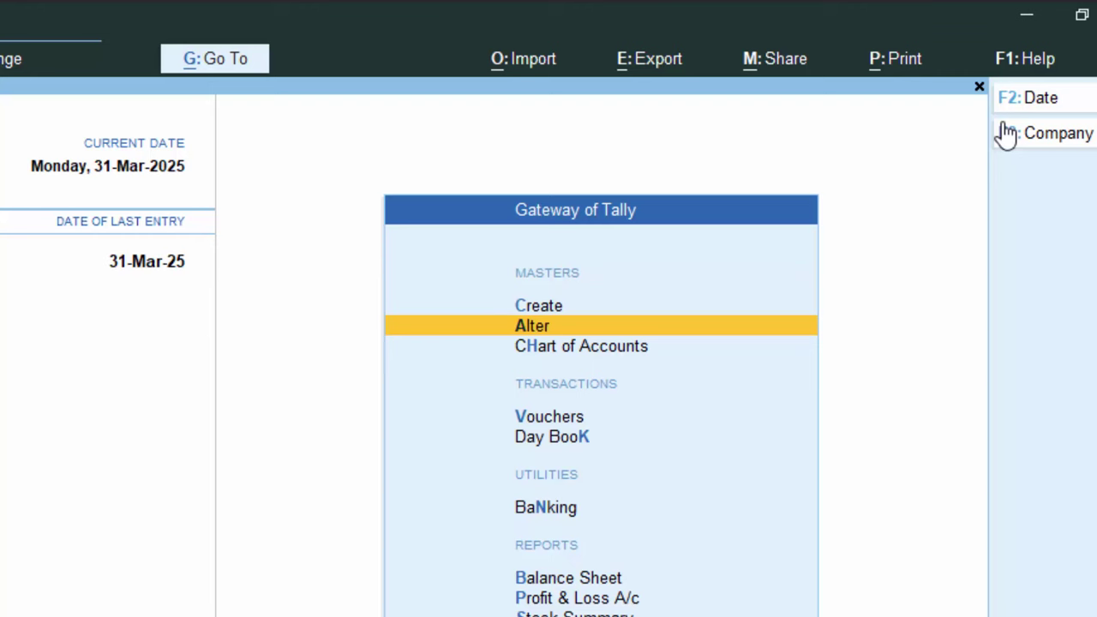
{"action": "key", "text": "Return"}
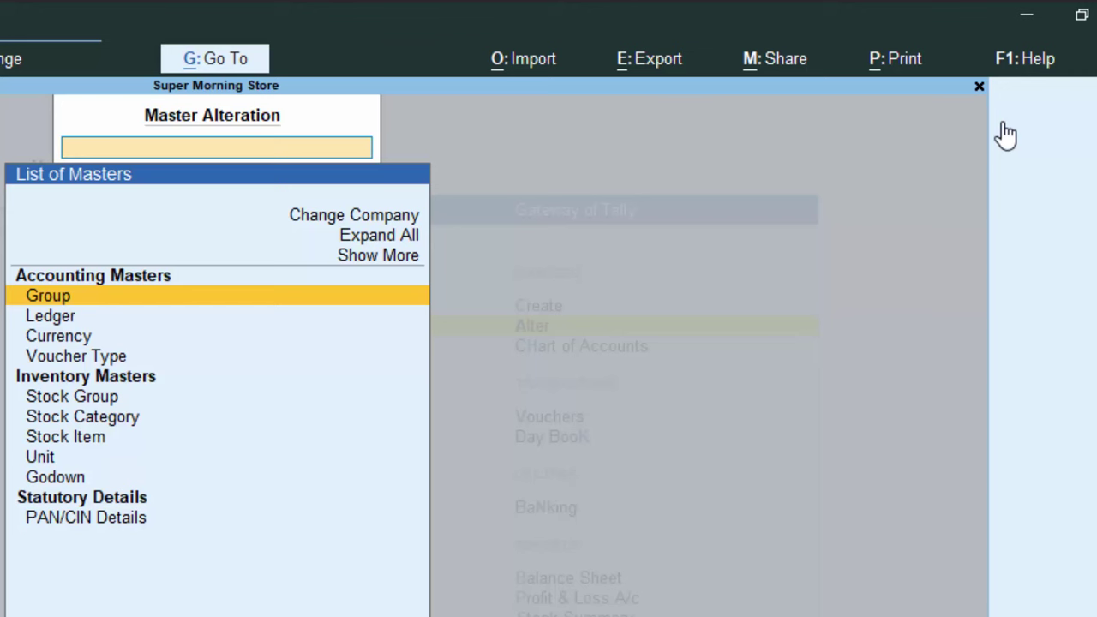
Expand the list of masters to include additional and inactive types, look through it and close master alteration.
{"action": "left_click", "coordinate": [377, 262]}
{"action": "left_click", "coordinate": [376, 262]}
{"action": "left_click", "coordinate": [373, 263]}
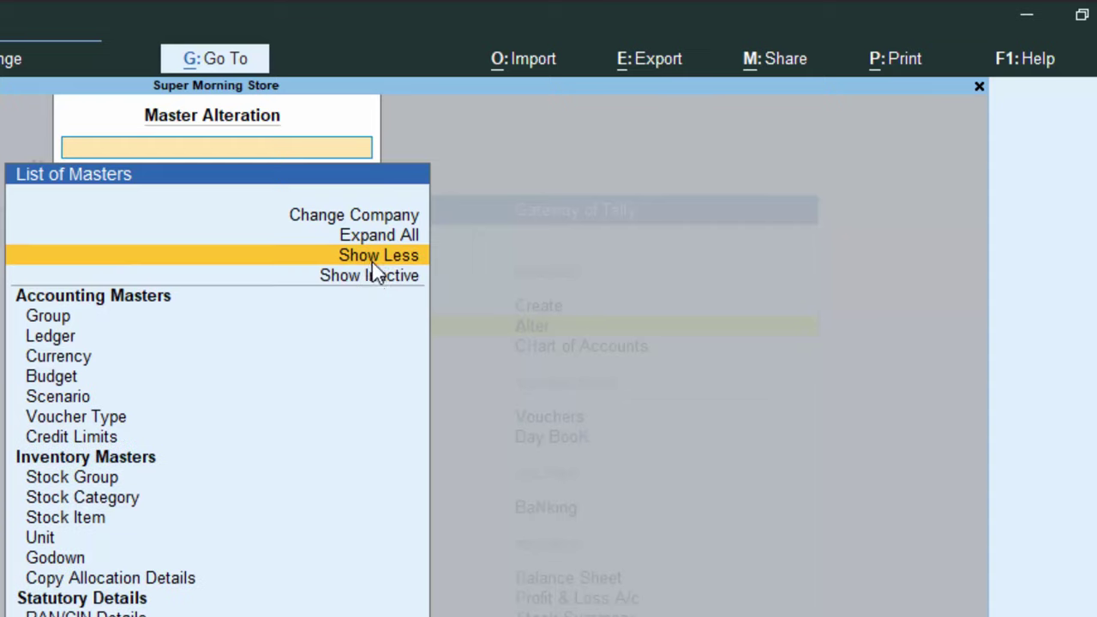
{"action": "left_click", "coordinate": [373, 263]}
{"action": "left_click", "coordinate": [374, 259]}
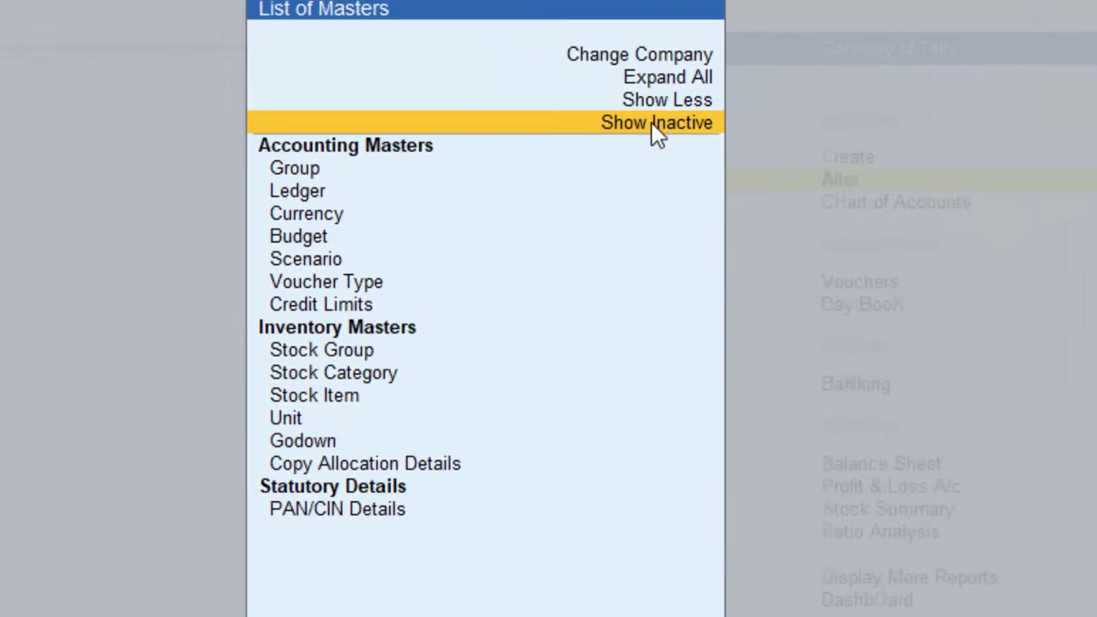
{"action": "left_click", "coordinate": [573, 202]}
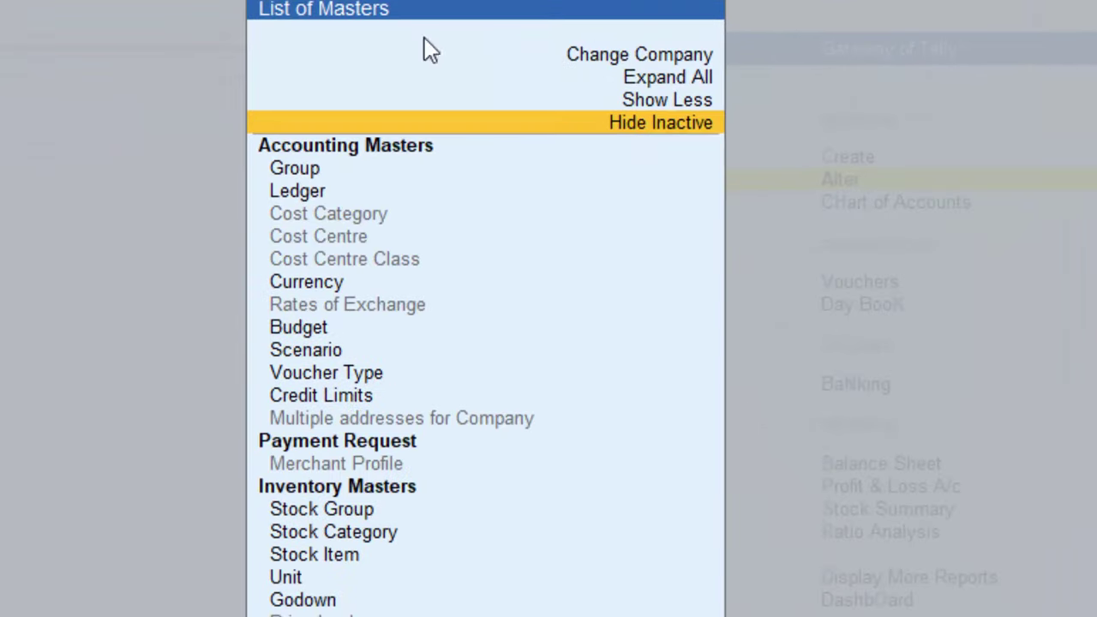
{"action": "key", "text": "Down"}
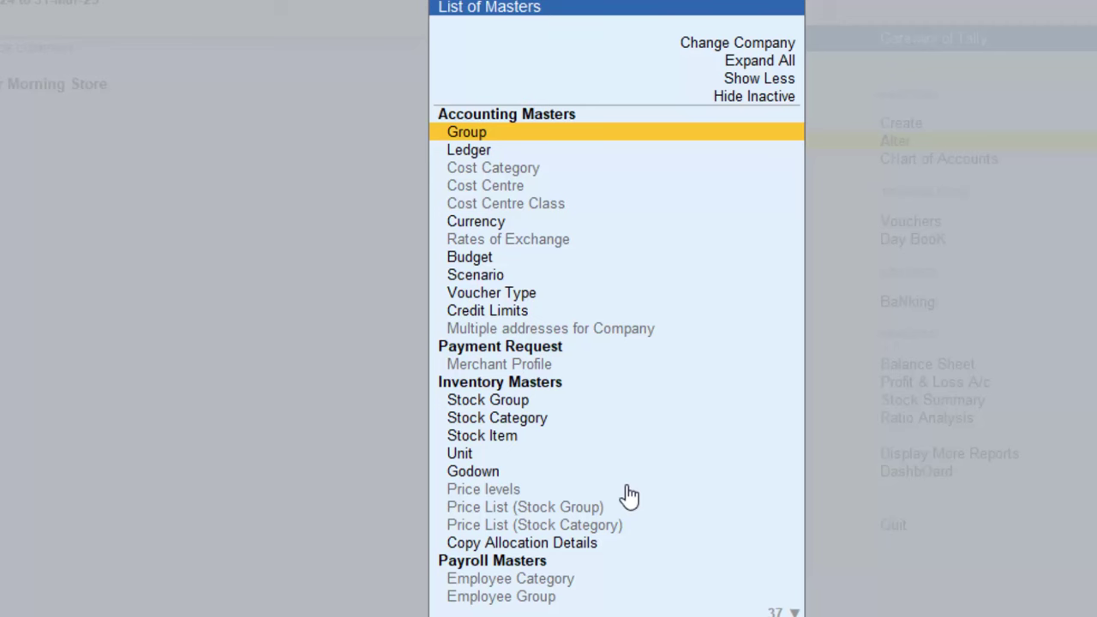
{"action": "key", "text": "Escape"}
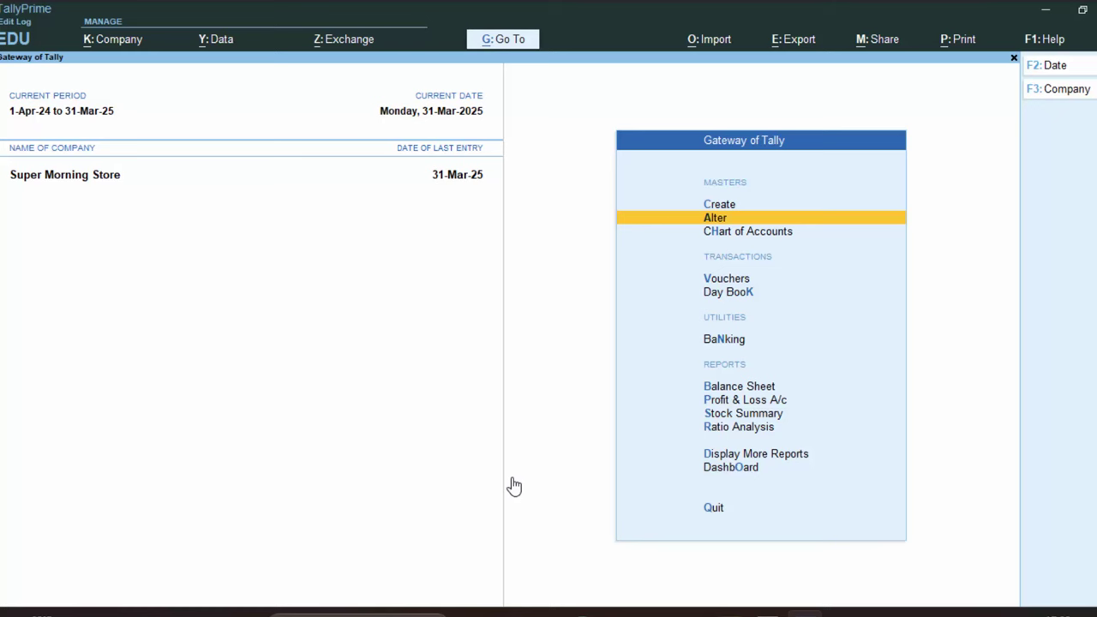
Delete the Capital A/c receipt voucher through the Day Book and return to the Gateway of Tally.
{"action": "key", "text": "d"}
{"action": "key", "text": "d"}
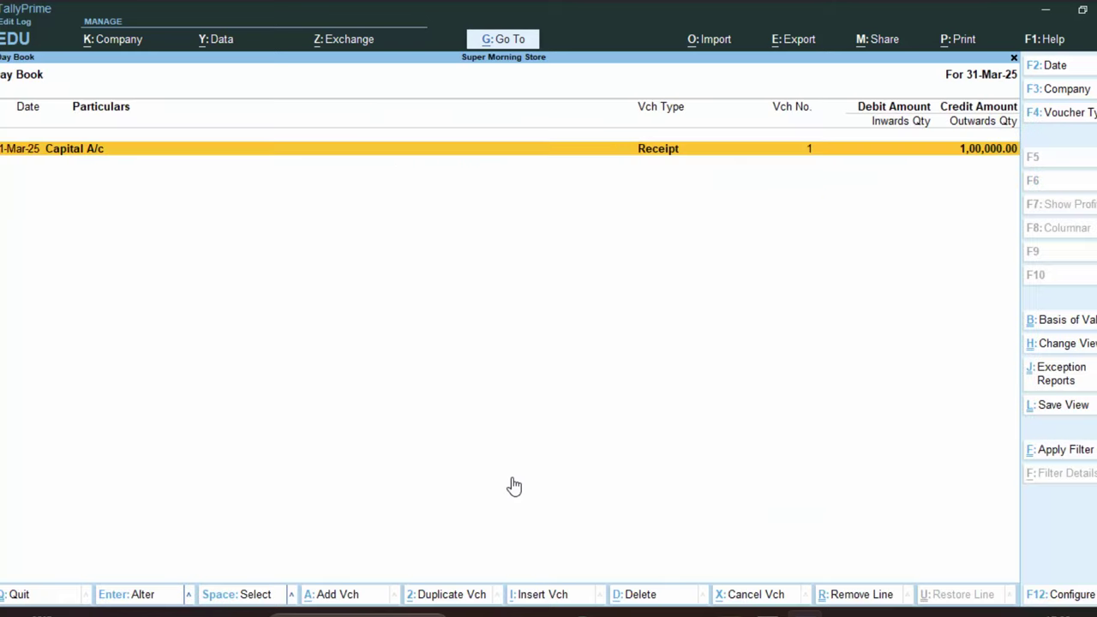
{"action": "key", "text": "Return"}
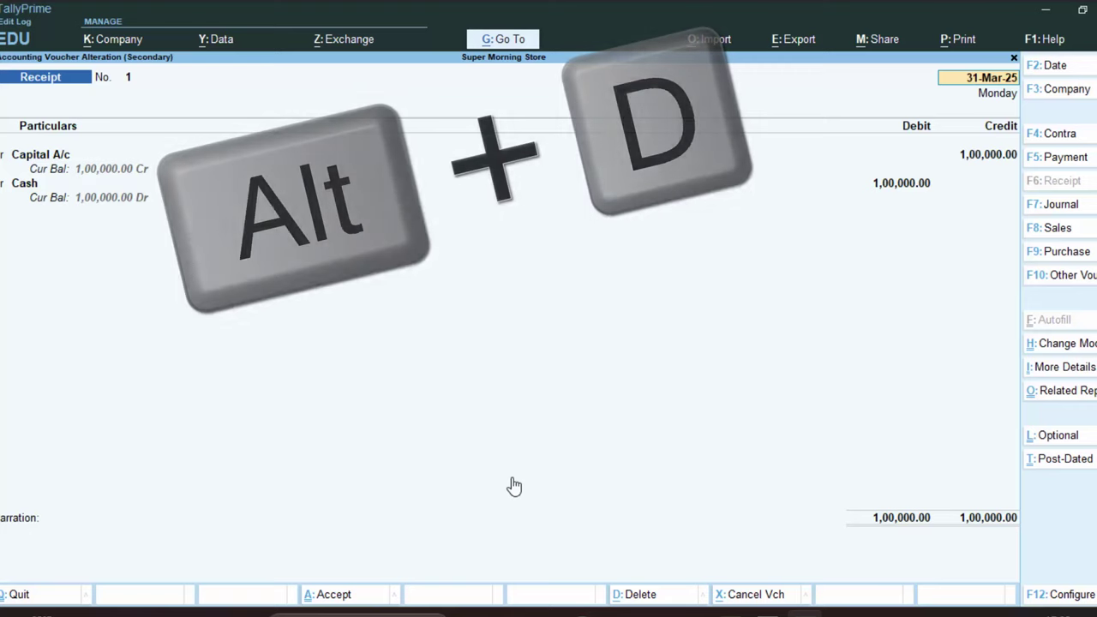
{"action": "key", "text": "alt+d"}
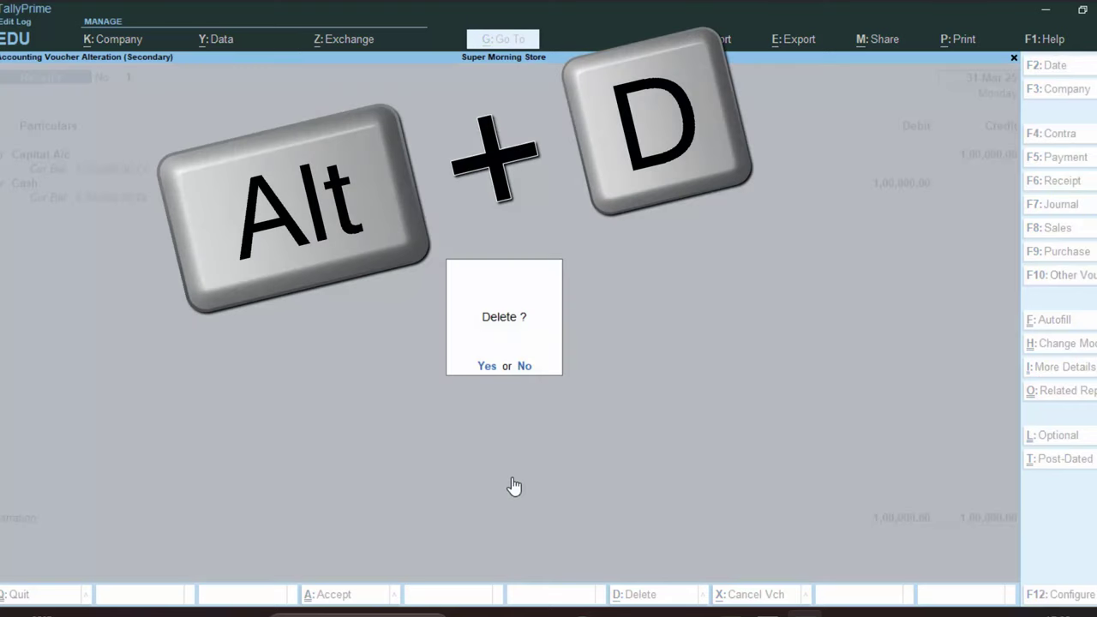
{"action": "key", "text": "y"}
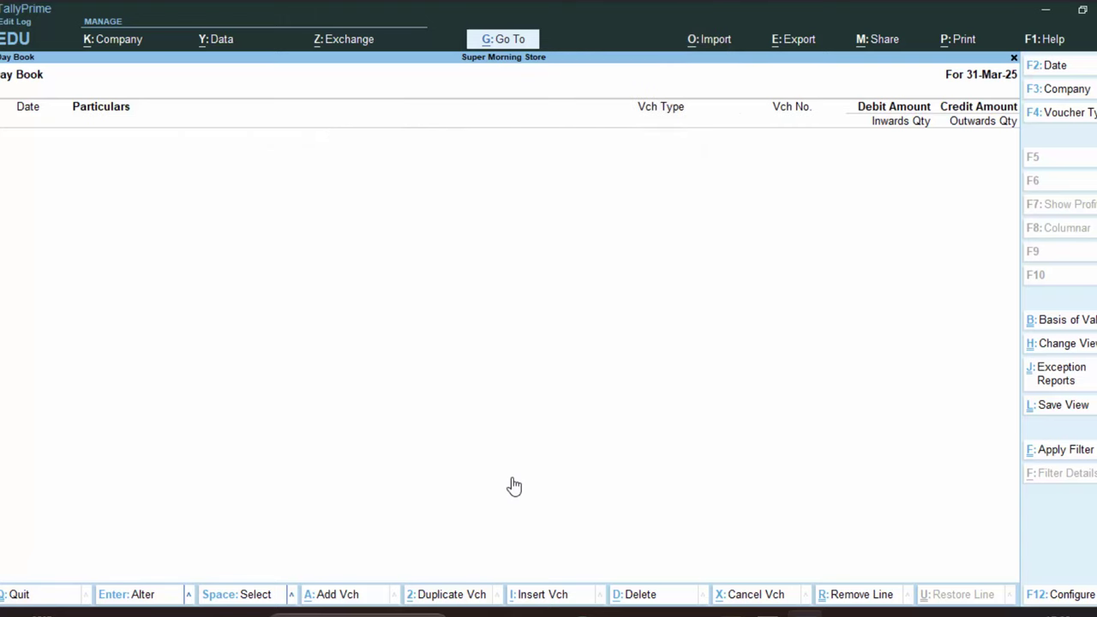
{"action": "key", "text": "Escape"}
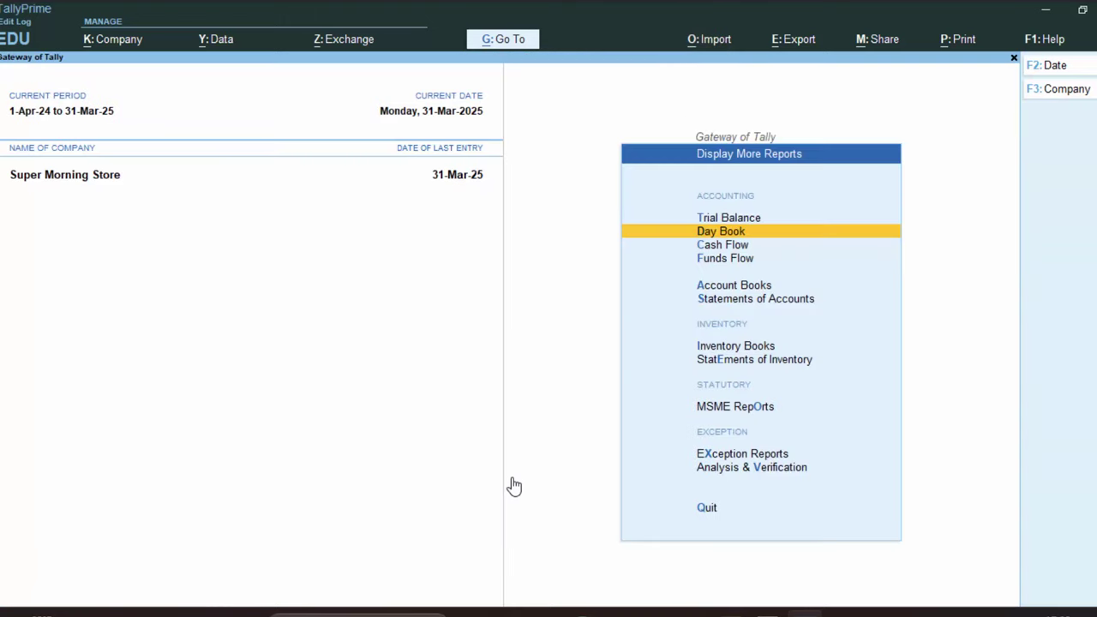
{"action": "key", "text": "Escape"}
Try to date a new Capital A/c receipt voucher 1-4-24, and leave the voucher without saving it.
{"action": "key", "text": "v"}
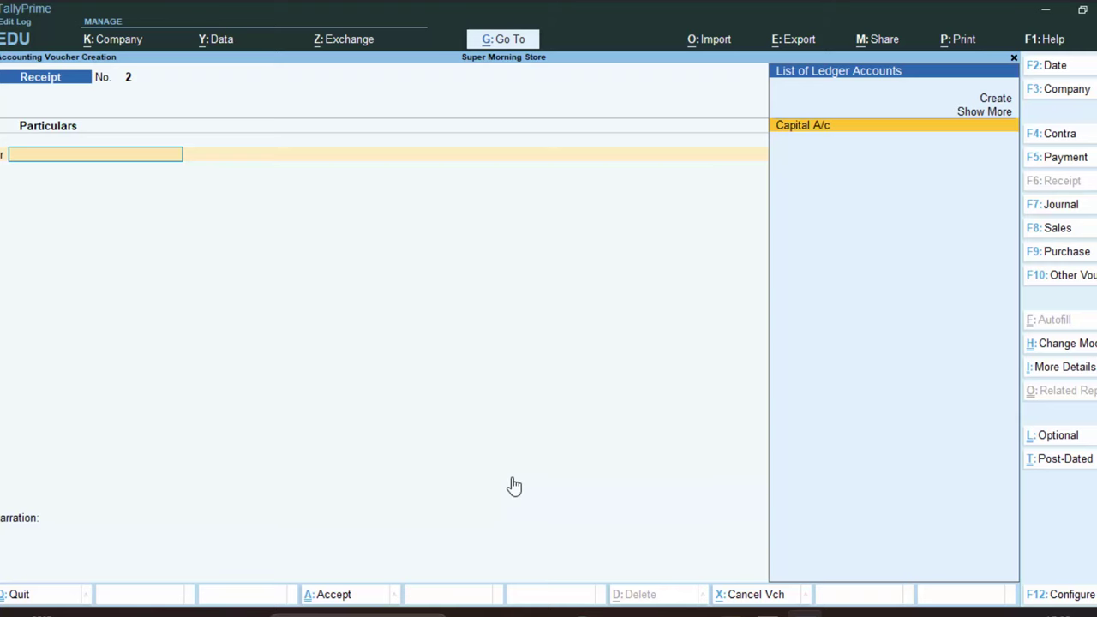
{"action": "key", "text": "Return"}
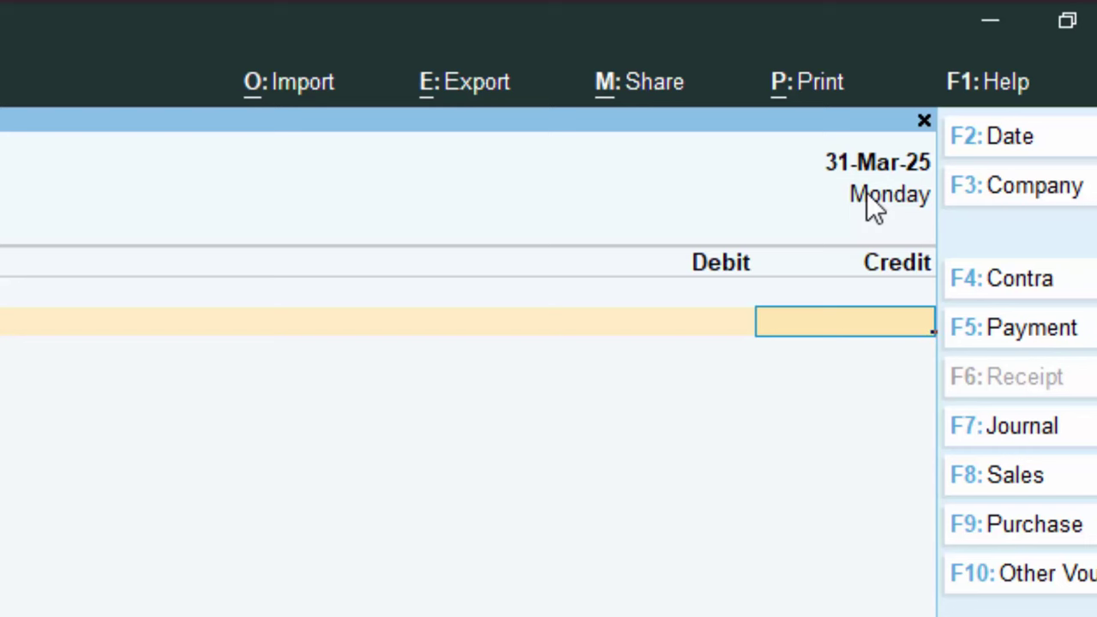
{"action": "key", "text": "F2"}
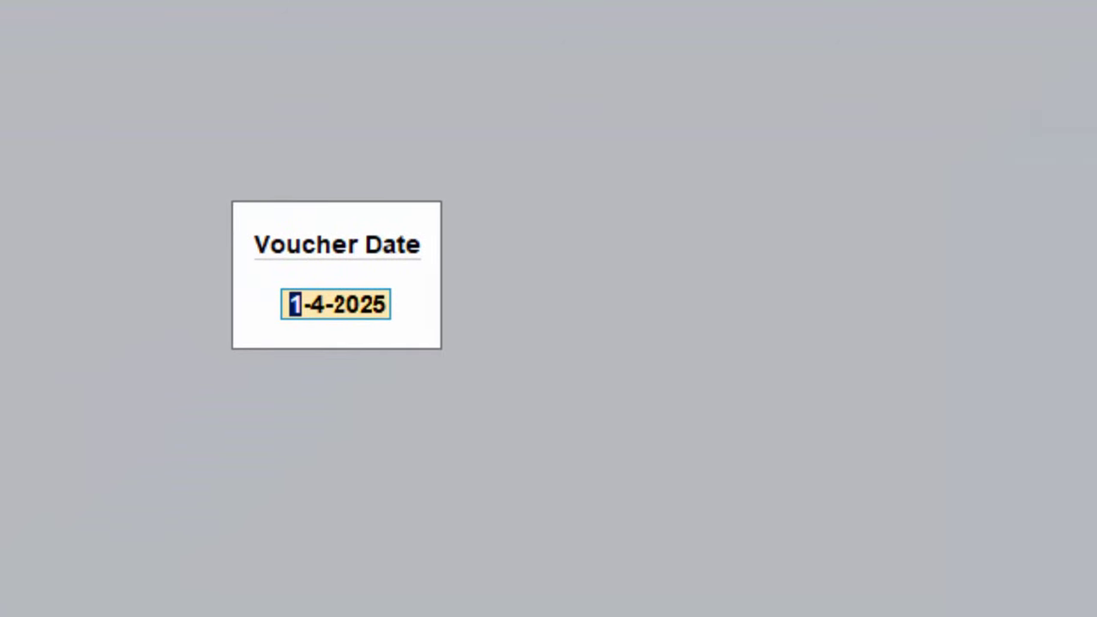
{"action": "type", "text": "1-4-24"}
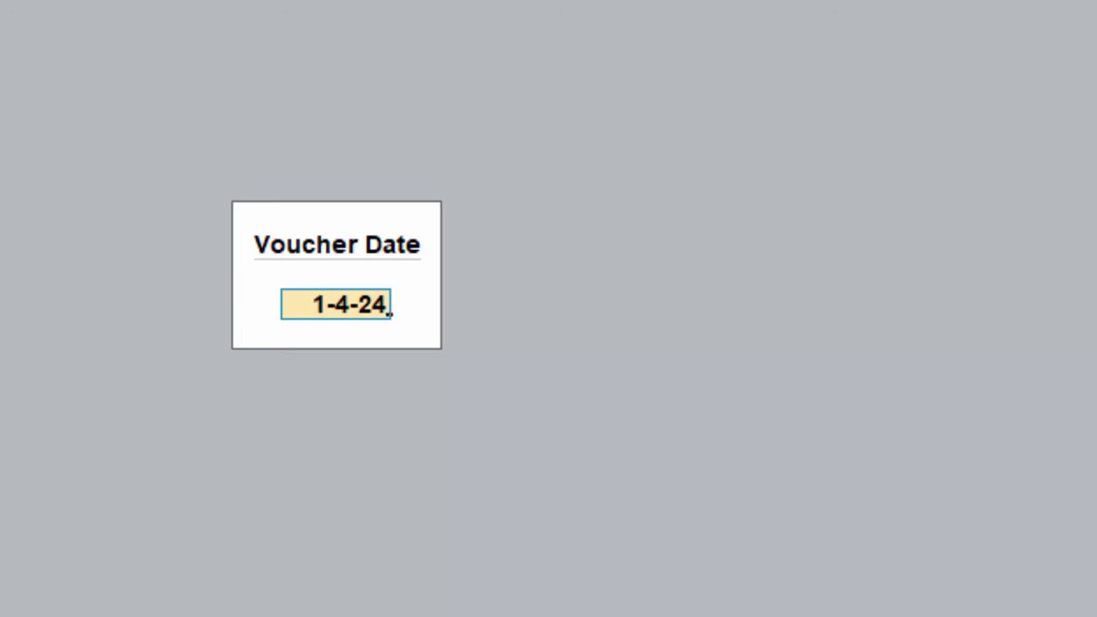
{"action": "key", "text": "Return"}
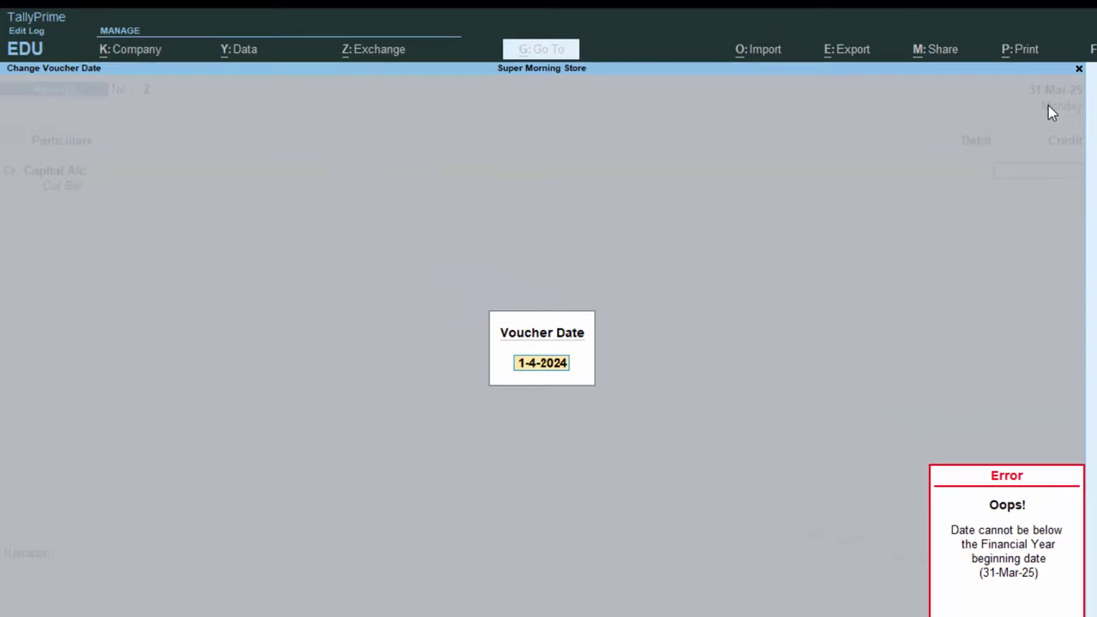
{"action": "key", "text": "BackSpace"}
{"action": "key", "text": "Escape"}
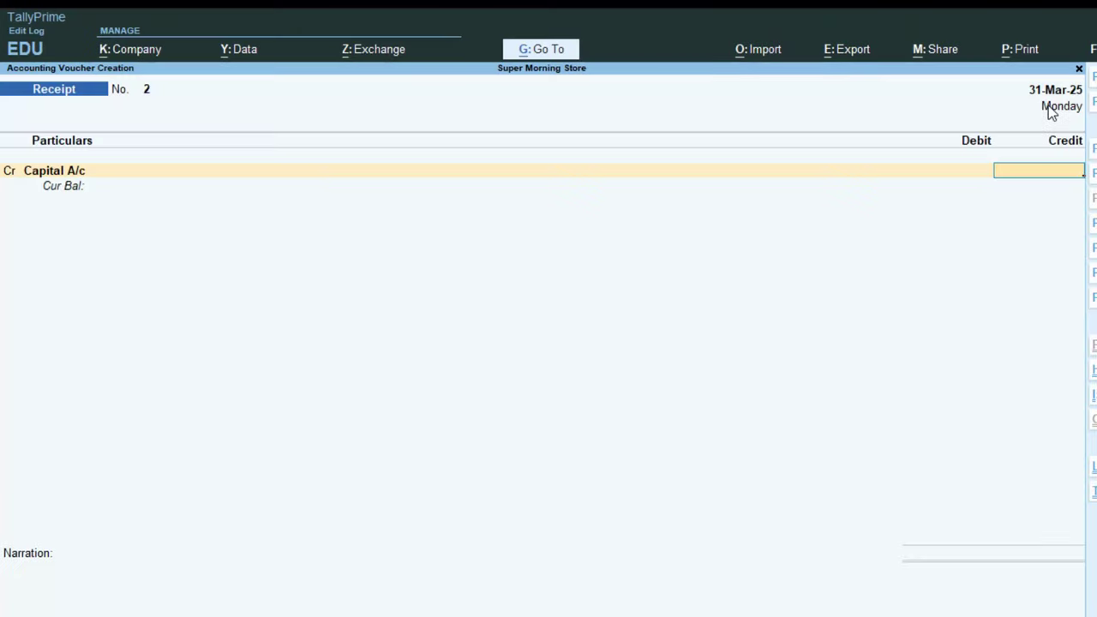
{"action": "key", "text": "Escape"}
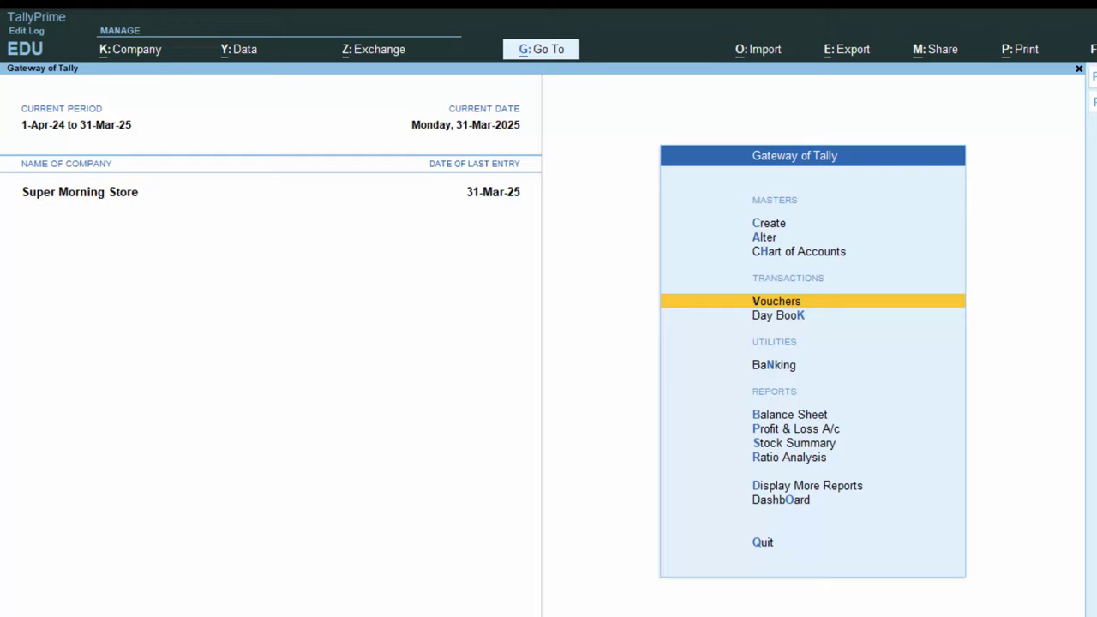
Alter the company so that its books begin from 1-4-24, save the alteration and return to the Gateway of Tally.
{"action": "key", "text": "F3"}
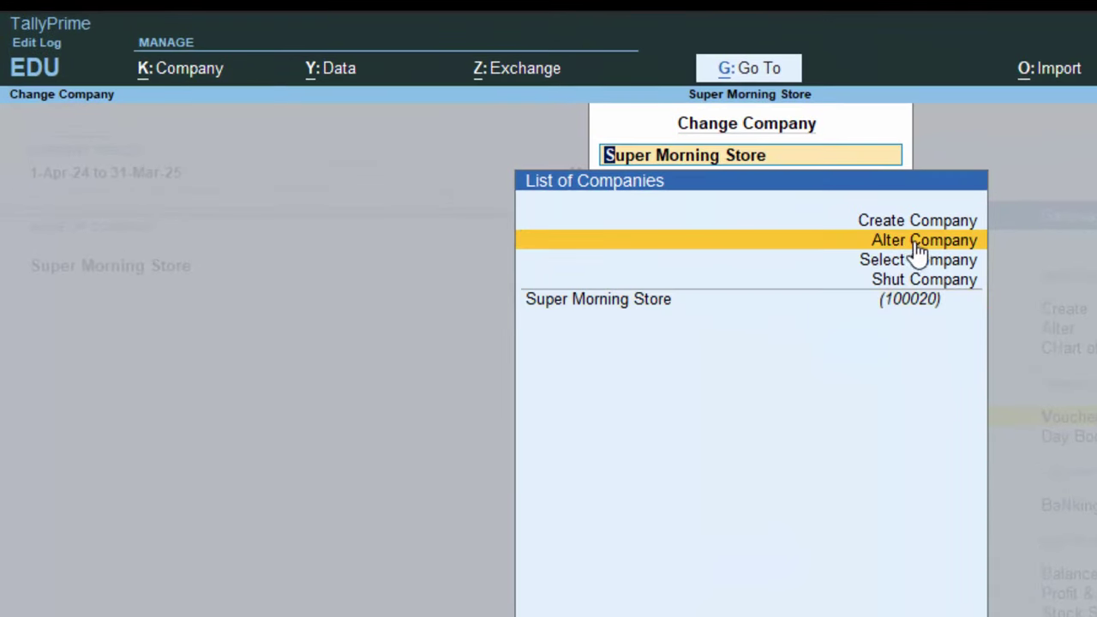
{"action": "left_click", "coordinate": [918, 243]}
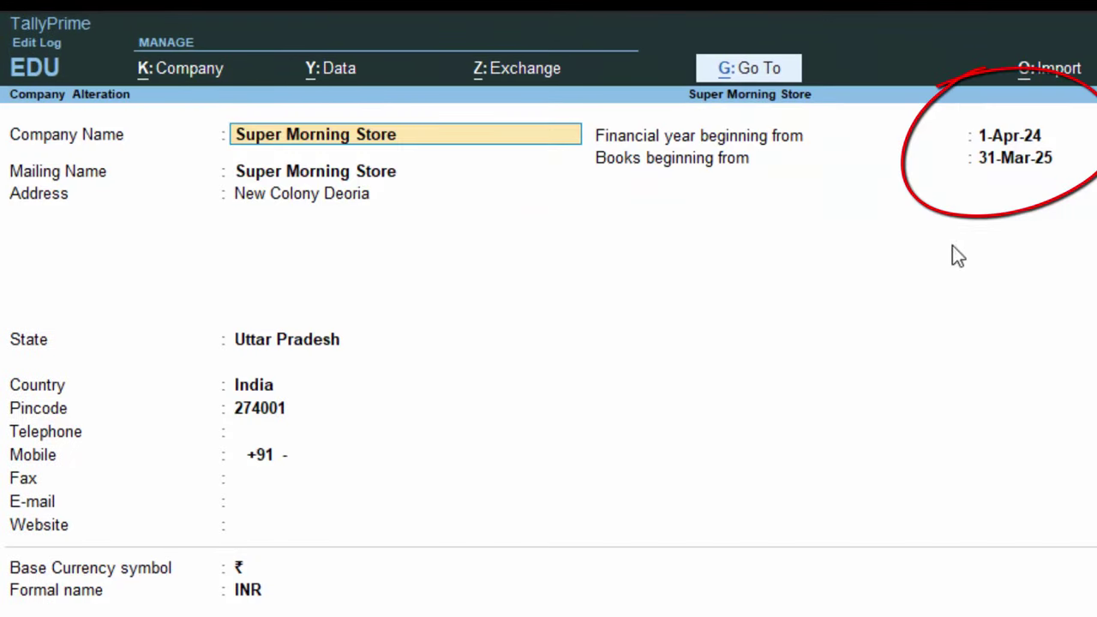
{"action": "left_click", "coordinate": [1042, 156]}
{"action": "left_click", "coordinate": [1017, 137]}
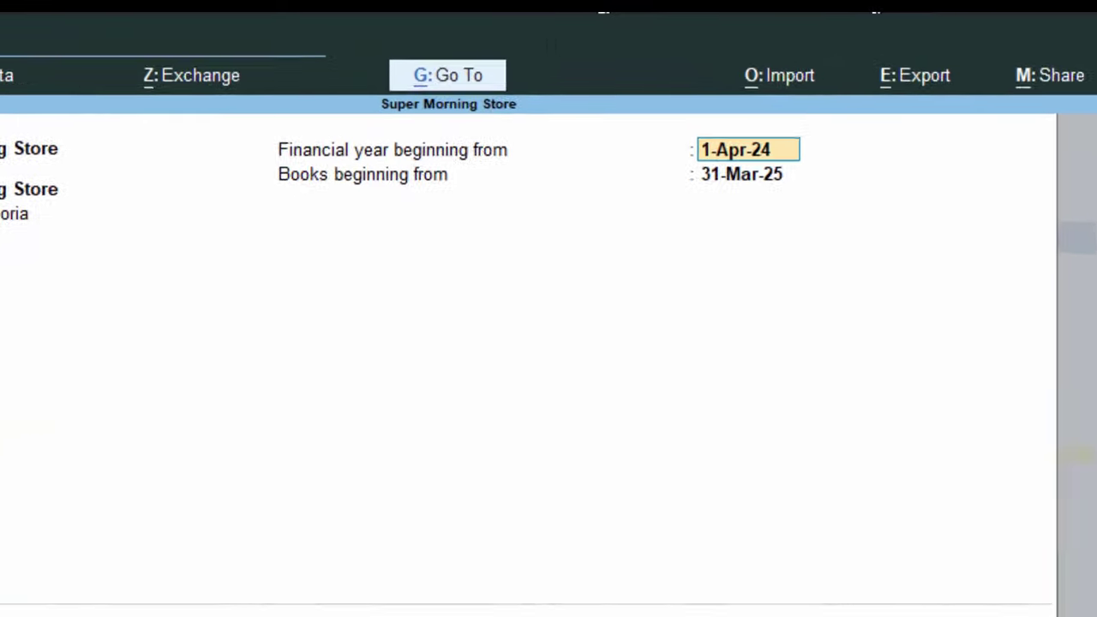
{"action": "left_click", "coordinate": [770, 246]}
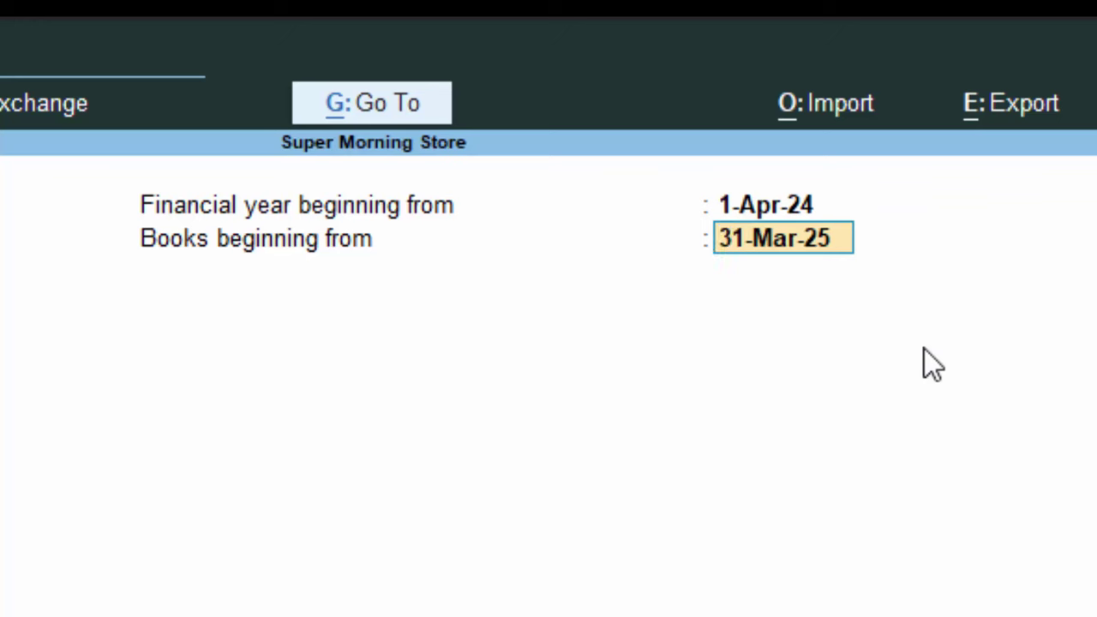
{"action": "type", "text": "1-"}
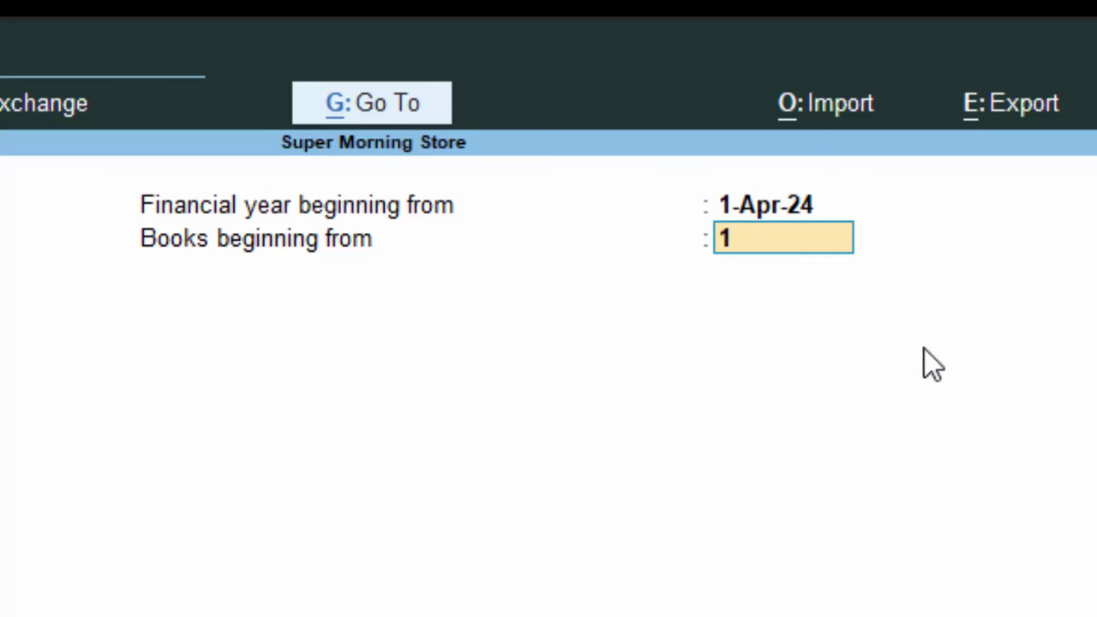
{"action": "type", "text": "-24"}
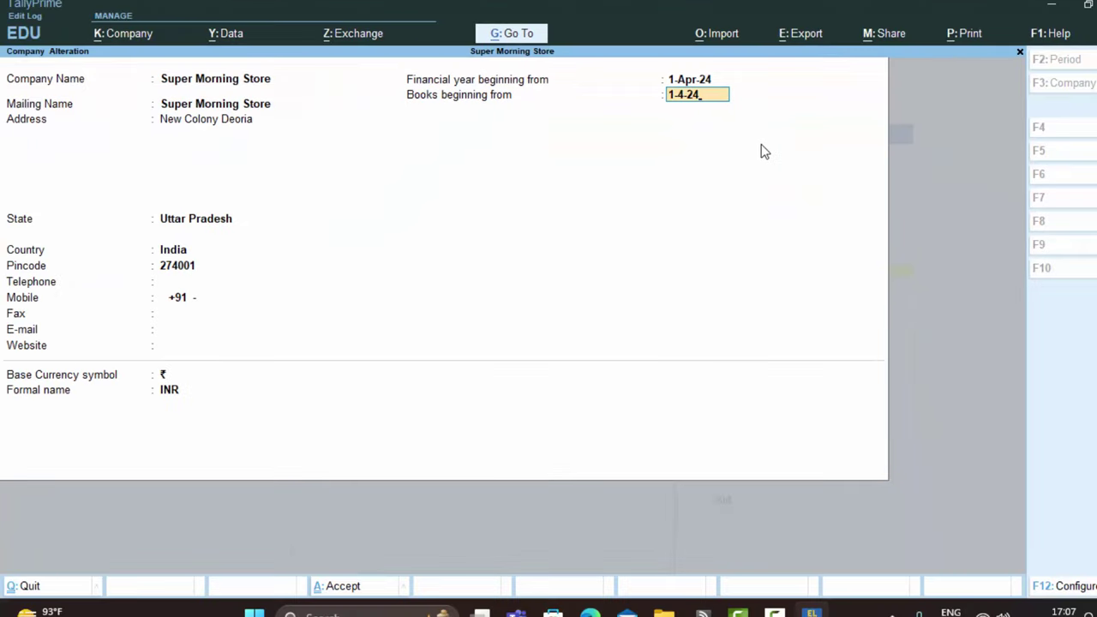
{"action": "key", "text": "Return"}
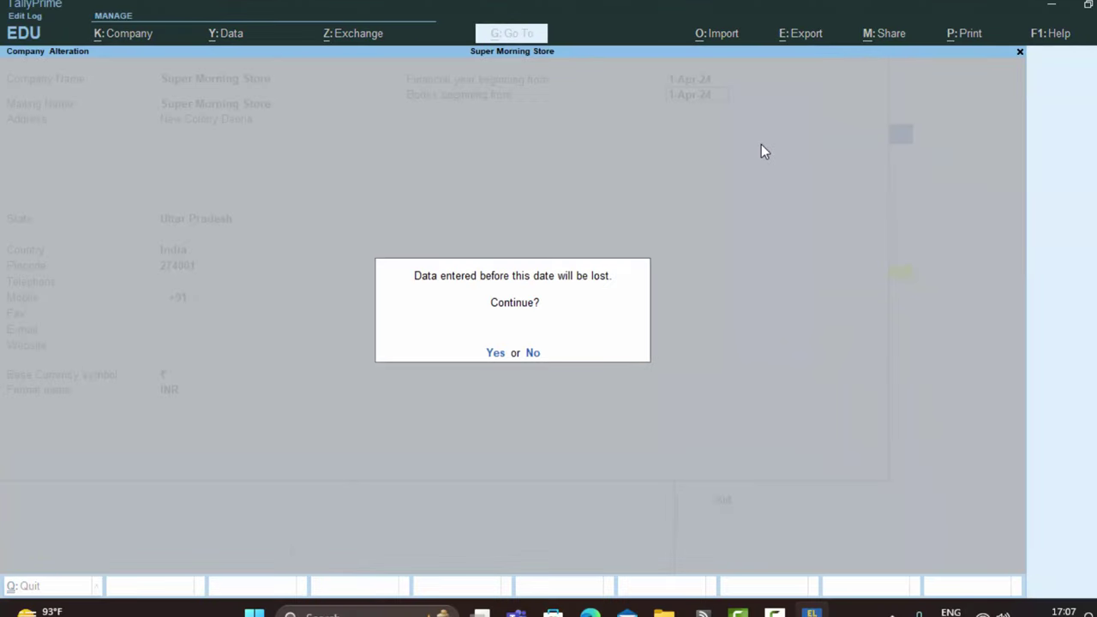
{"action": "key", "text": "y"}
{"action": "key", "text": "y"}
{"action": "key", "text": "Return"}
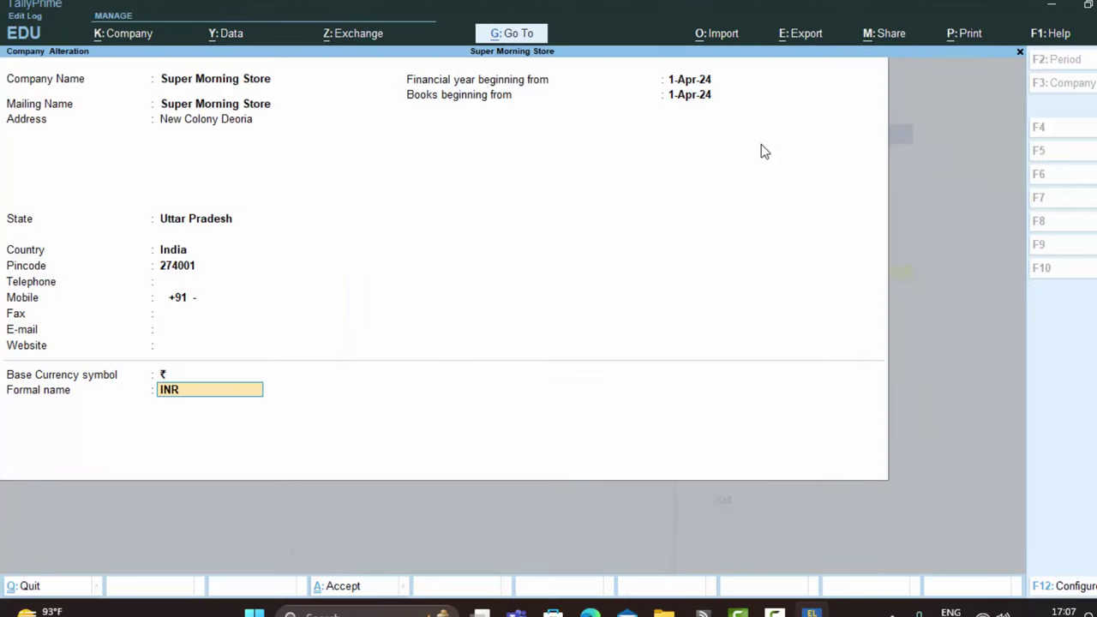
{"action": "key", "text": "Return"}
{"action": "key", "text": "y"}
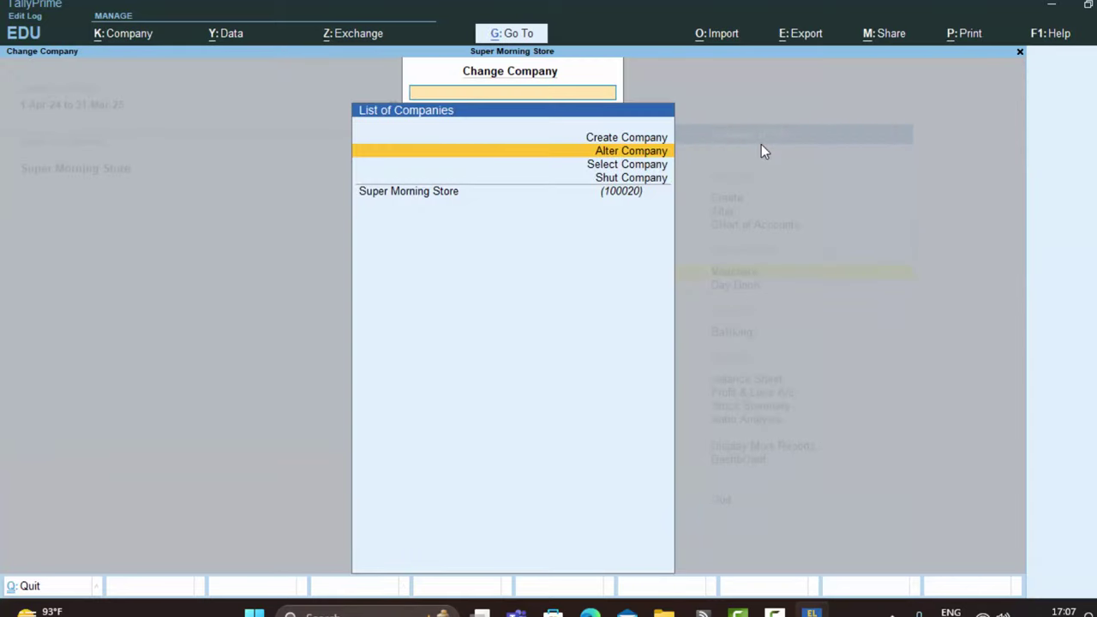
{"action": "key", "text": "Escape"}
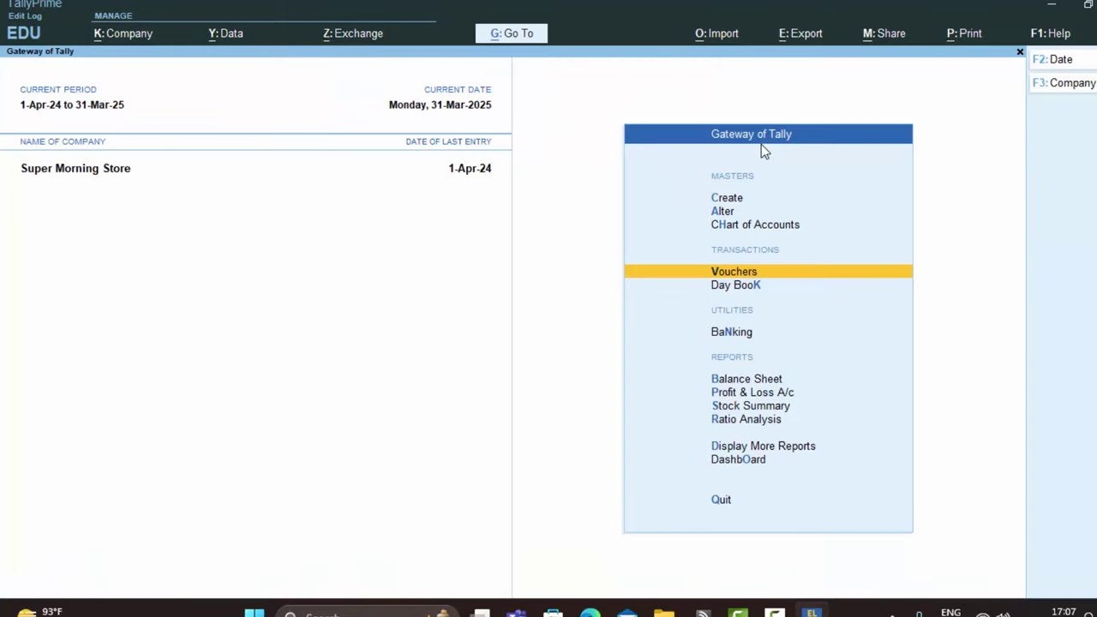
Start a new receipt voucher crediting Capital A/c and set its voucher date to 1-4-24.
{"action": "key", "text": "Return"}
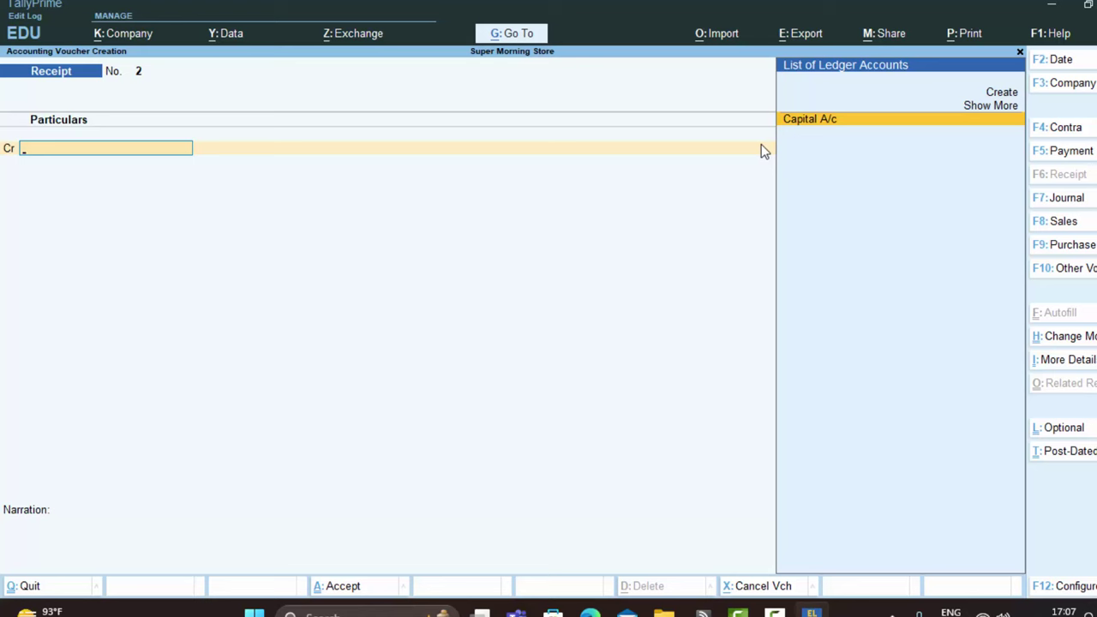
{"action": "key", "text": "Return"}
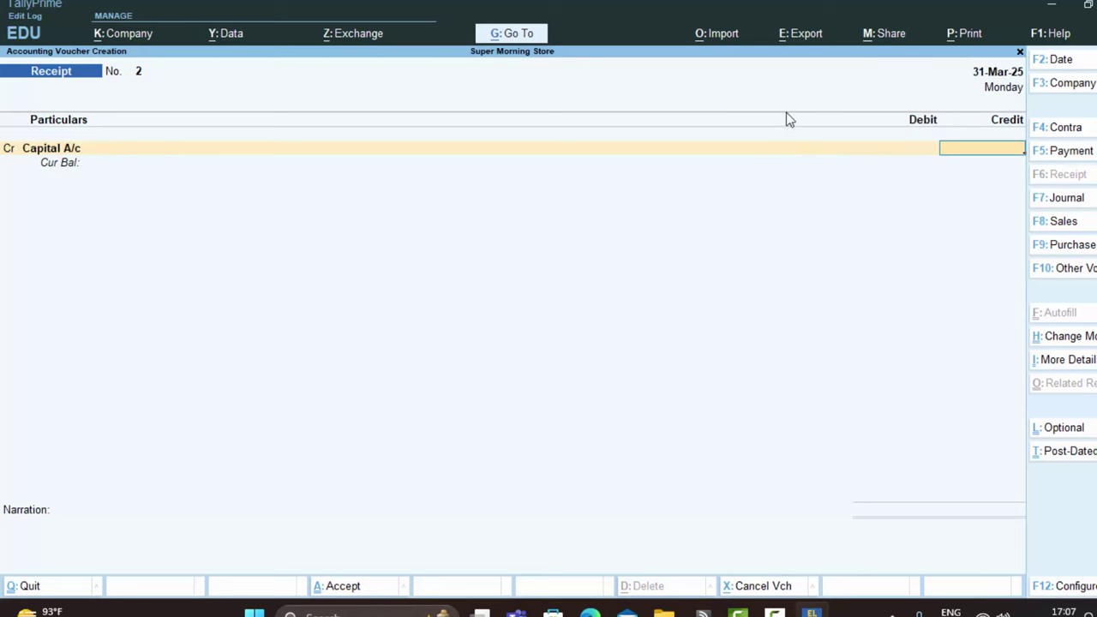
{"action": "left_click", "coordinate": [1012, 81]}
{"action": "type", "text": "1-"}
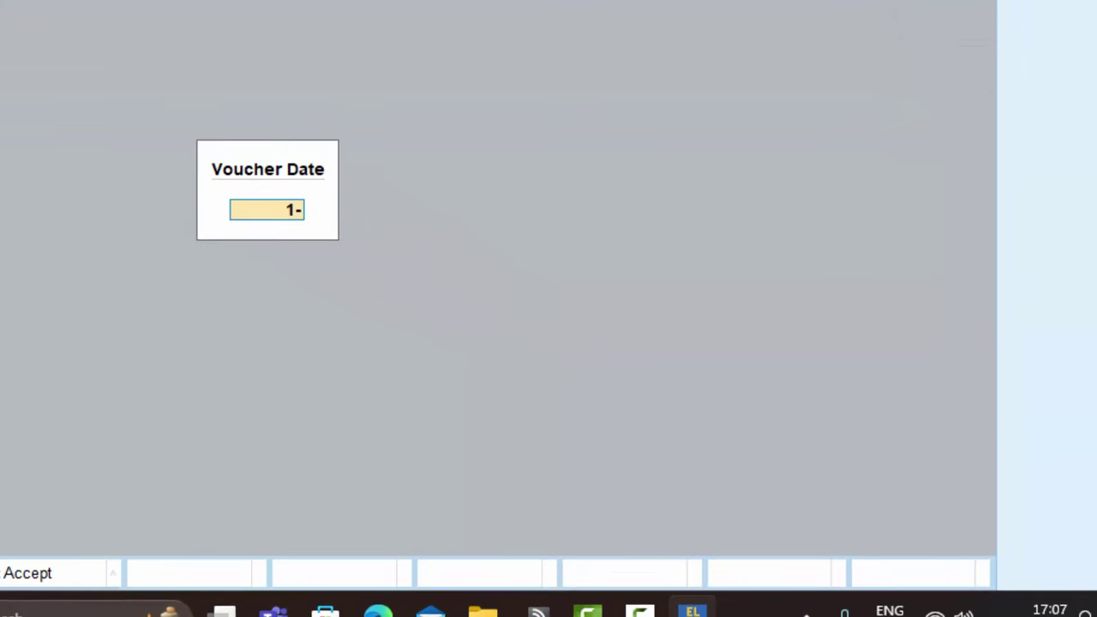
{"action": "type", "text": "4-24"}
{"action": "key", "text": "Return"}
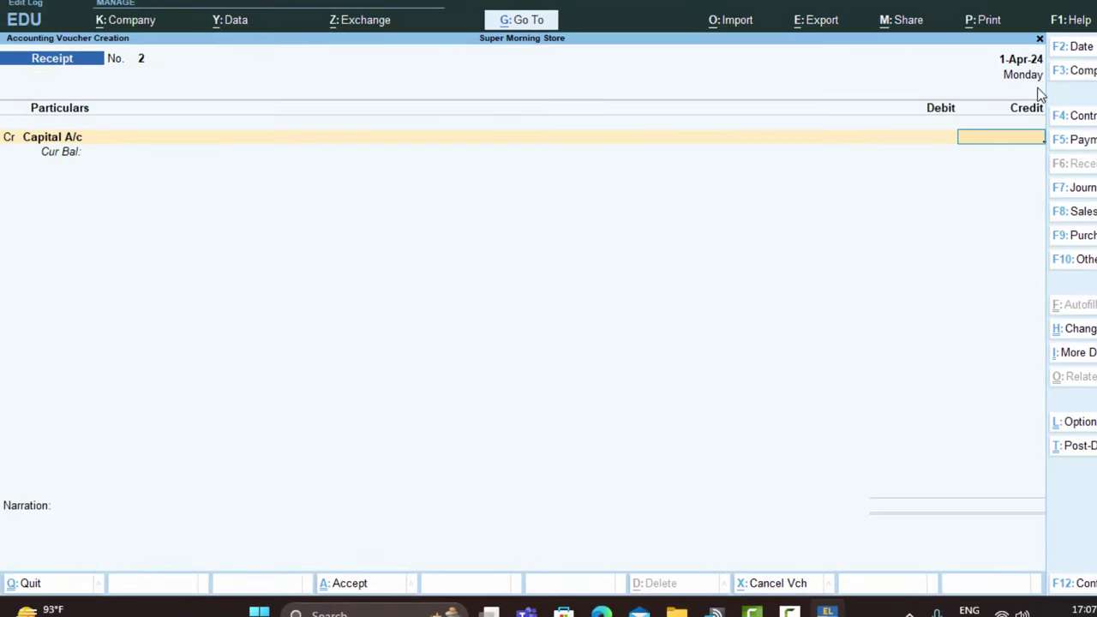
Enter a credit of 100000 for Capital A/c, debit Cash for the same amount and save the receipt voucher.
{"action": "type", "text": "100000"}
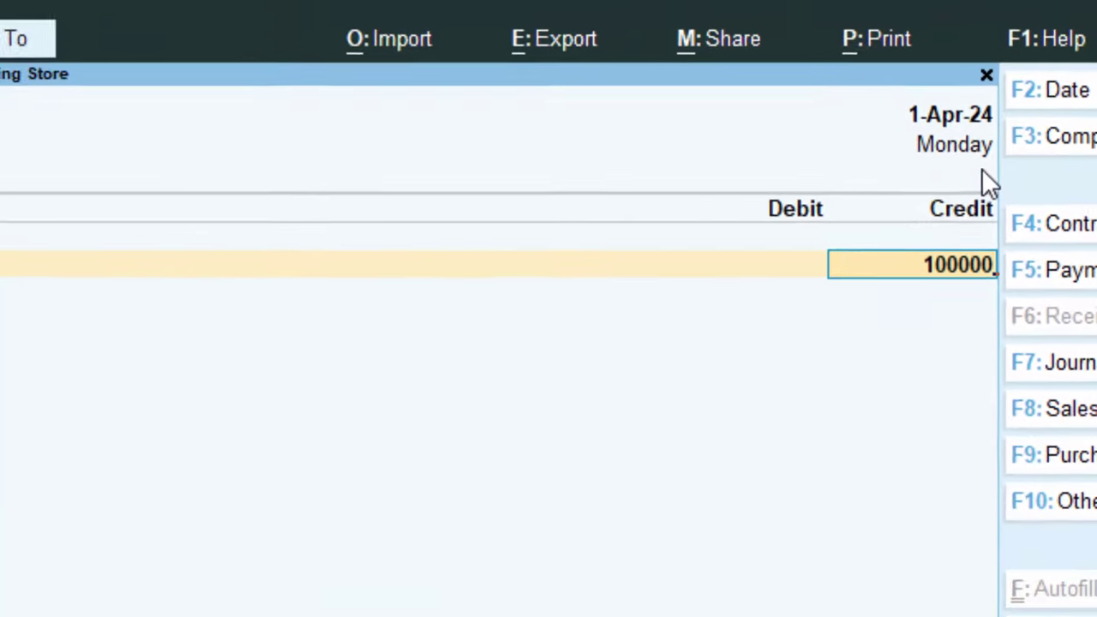
{"action": "key", "text": "Return"}
{"action": "key", "text": "Down"}
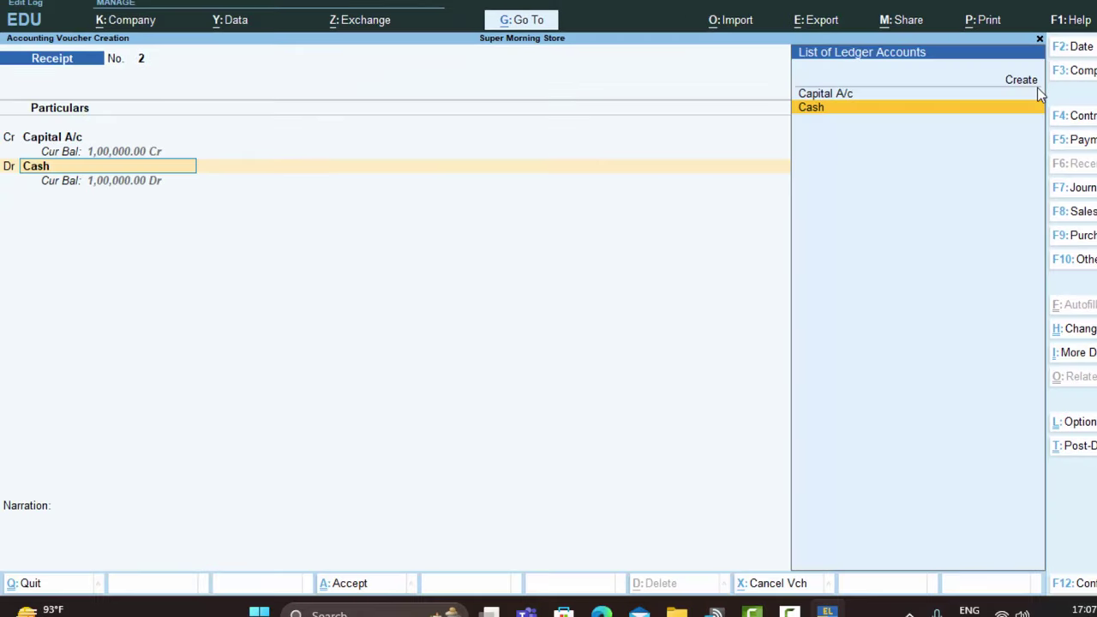
{"action": "key", "text": "Return"}
{"action": "key", "text": "Return"}
{"action": "key", "text": "Return"}
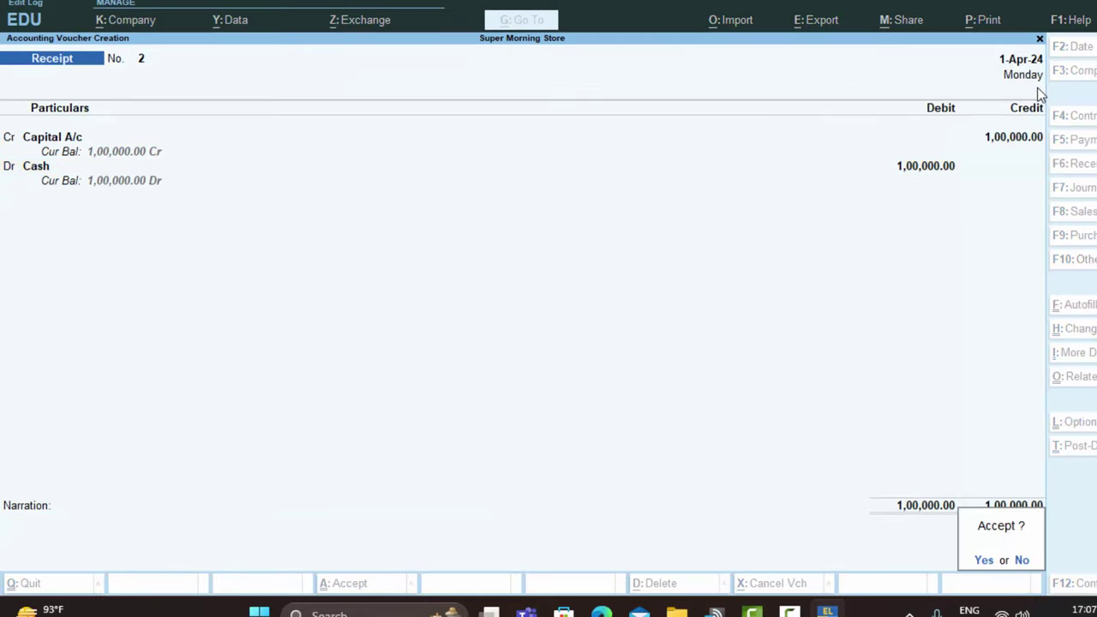
{"action": "key", "text": "Return"}
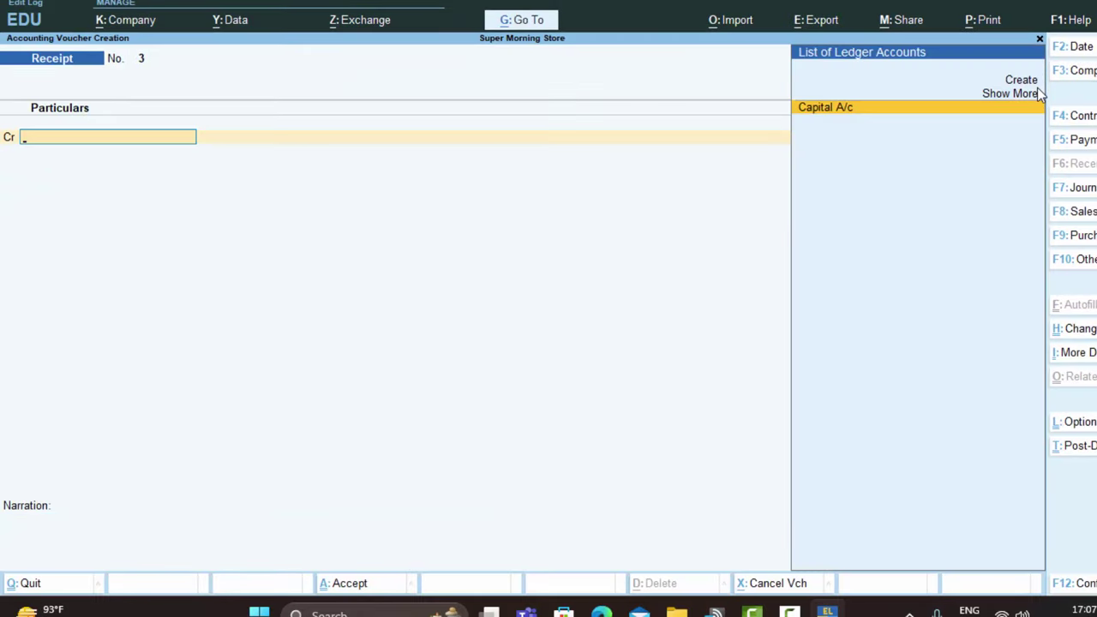